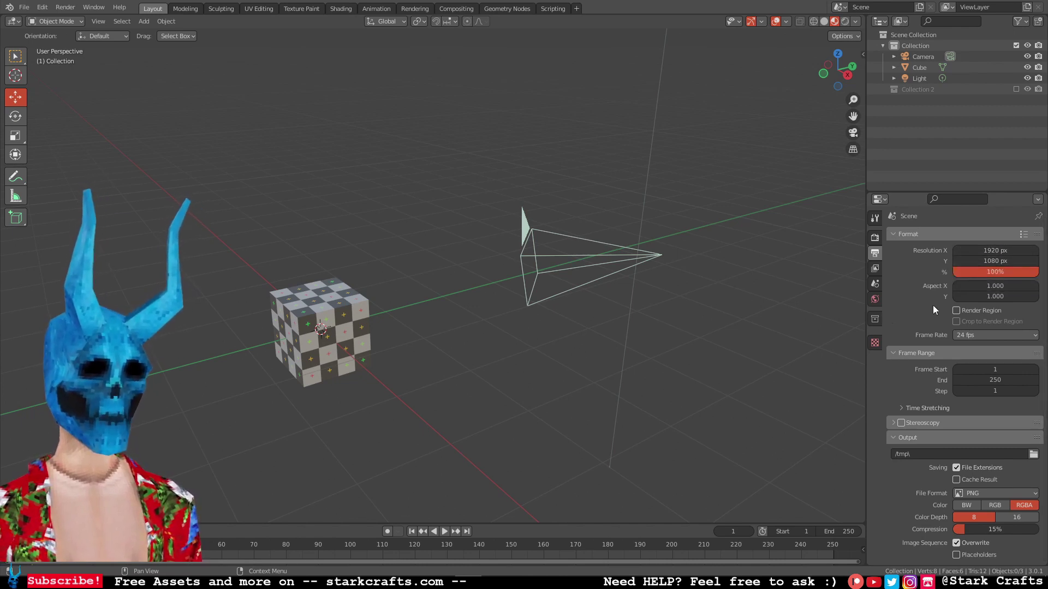
Pan, zoom and orbit the viewport around the checkered cube, then select the light.
shift+middle_drag(496, 336, 519, 332)
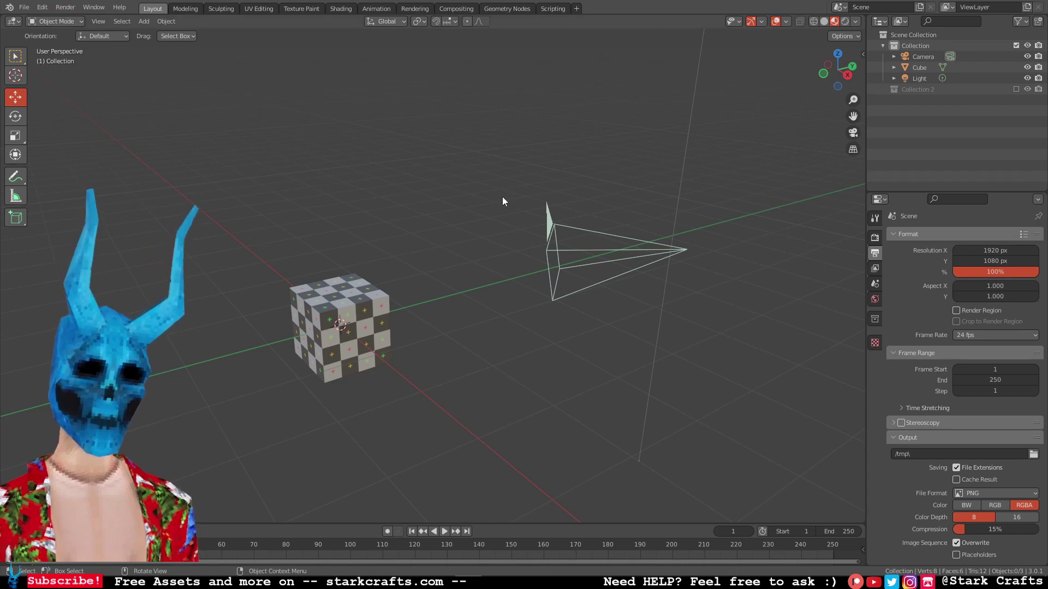
scroll(423, 304, down, 3)
scroll(404, 346, up, 4)
middle_drag(337, 361, 429, 372)
scroll(428, 375, down, 3)
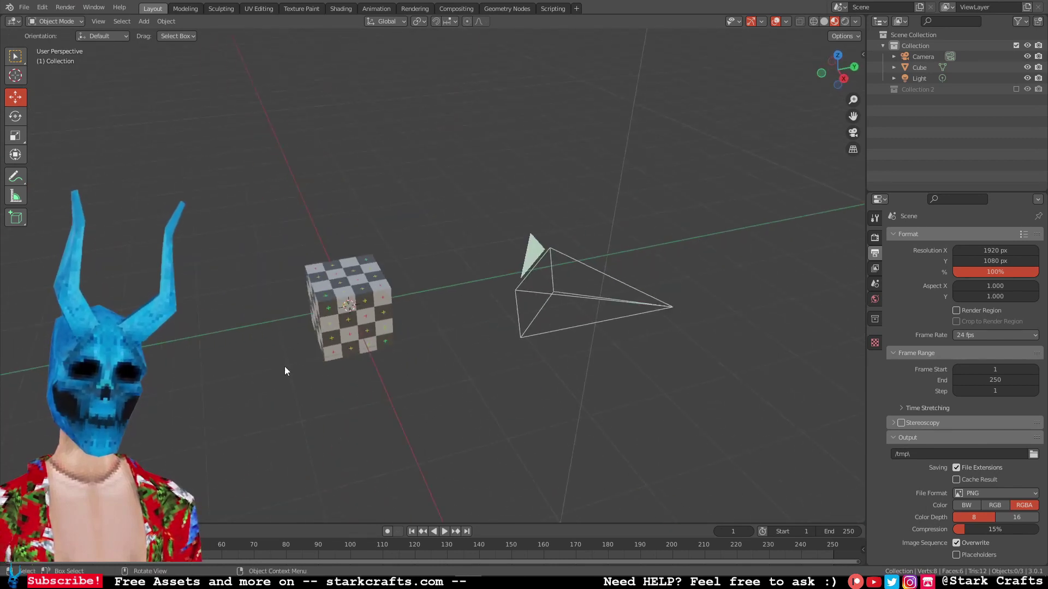
scroll(376, 262, down, 3)
middle_drag(403, 230, 421, 196)
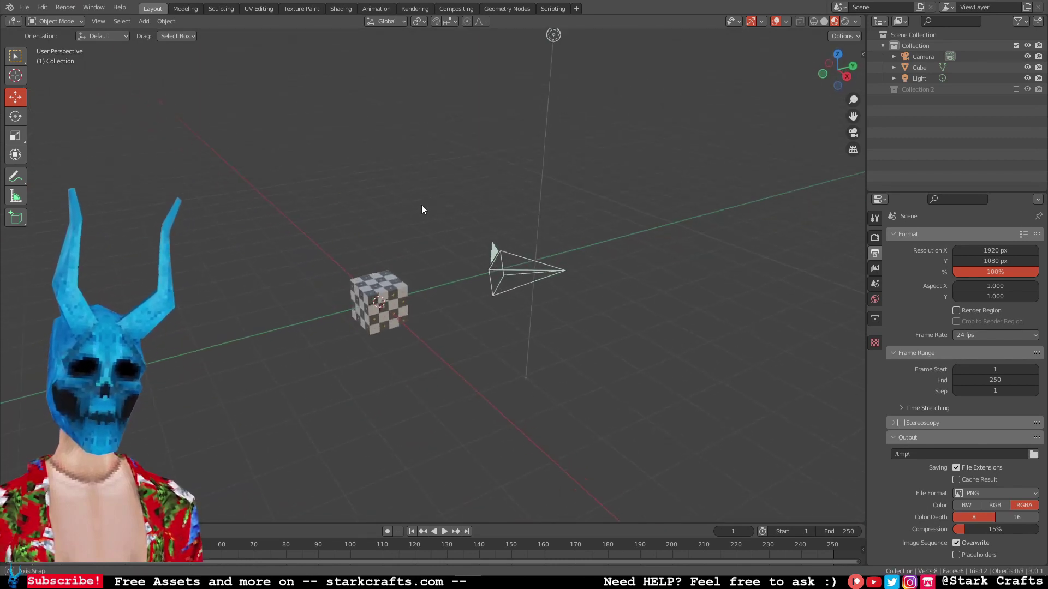
click(553, 42)
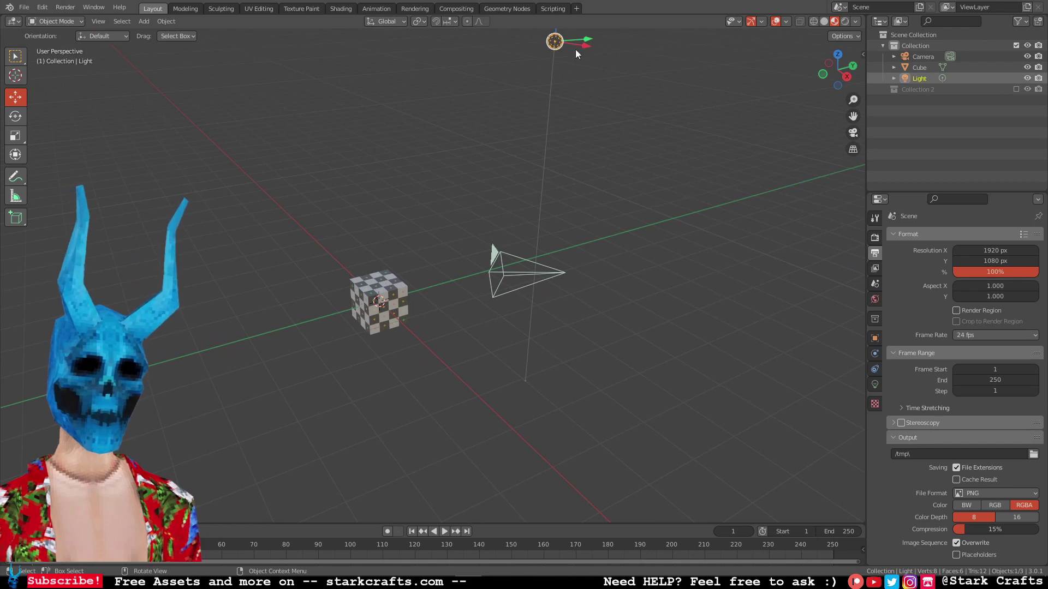
Preview the scene in Rendered shading, then switch back to Material Preview.
click(846, 22)
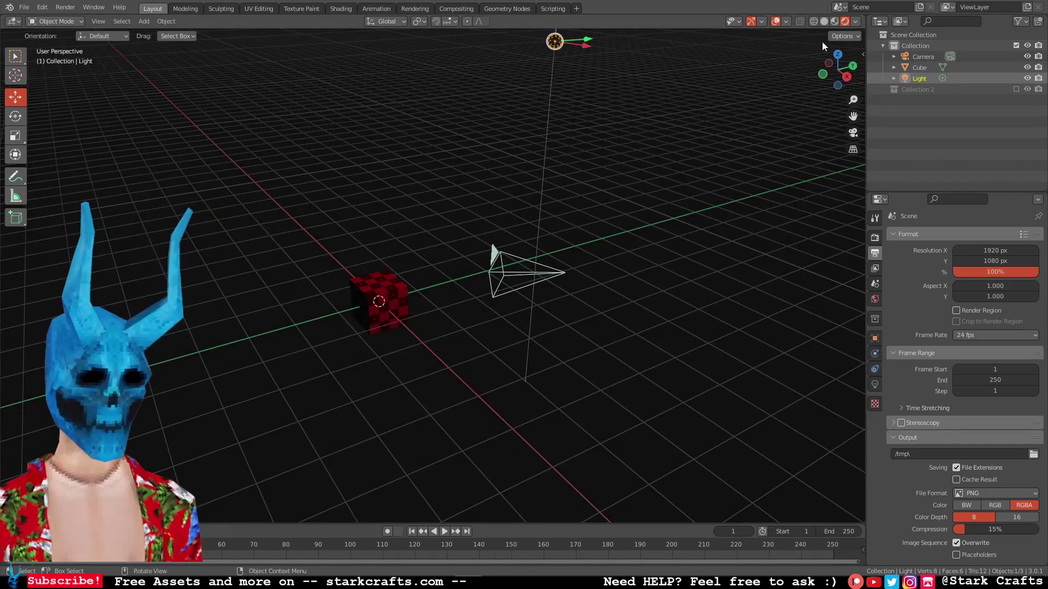
click(834, 22)
middle_drag(407, 169, 404, 136)
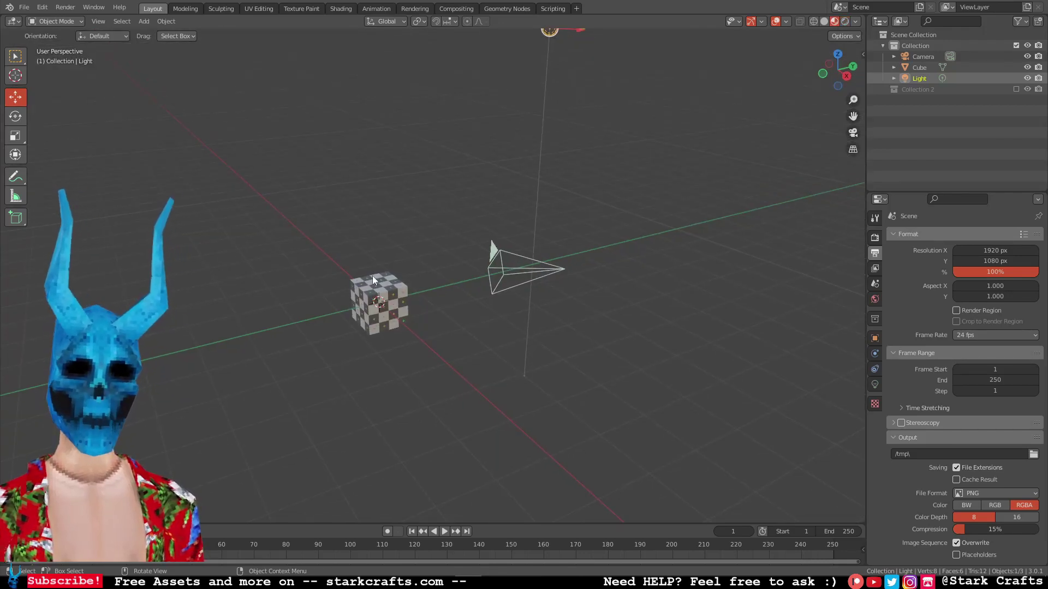
Render frame 1 with Render Image and zoom in and out on the red checkered cube.
click(64, 7)
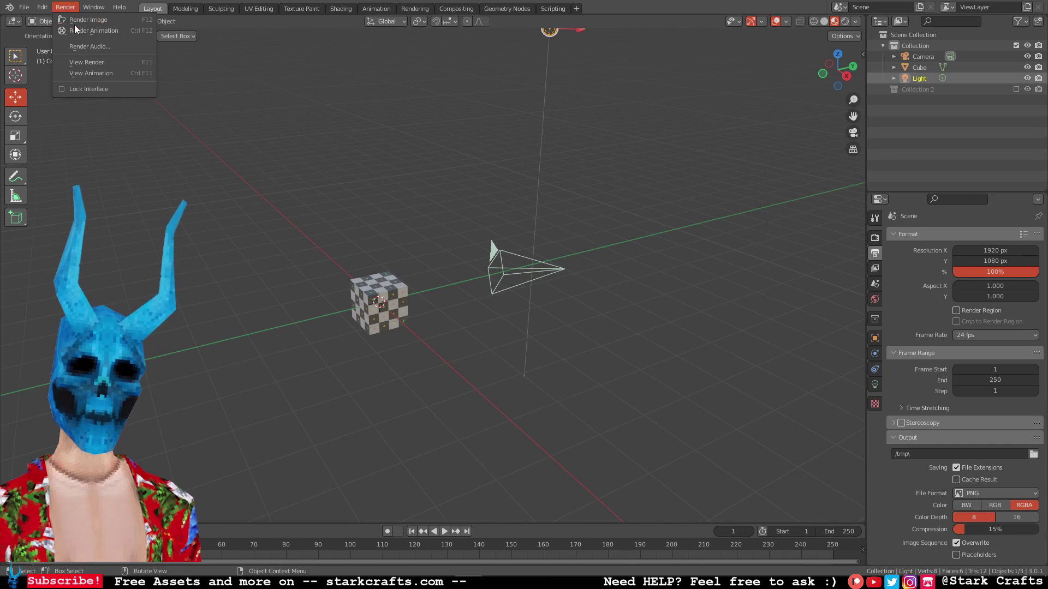
click(92, 20)
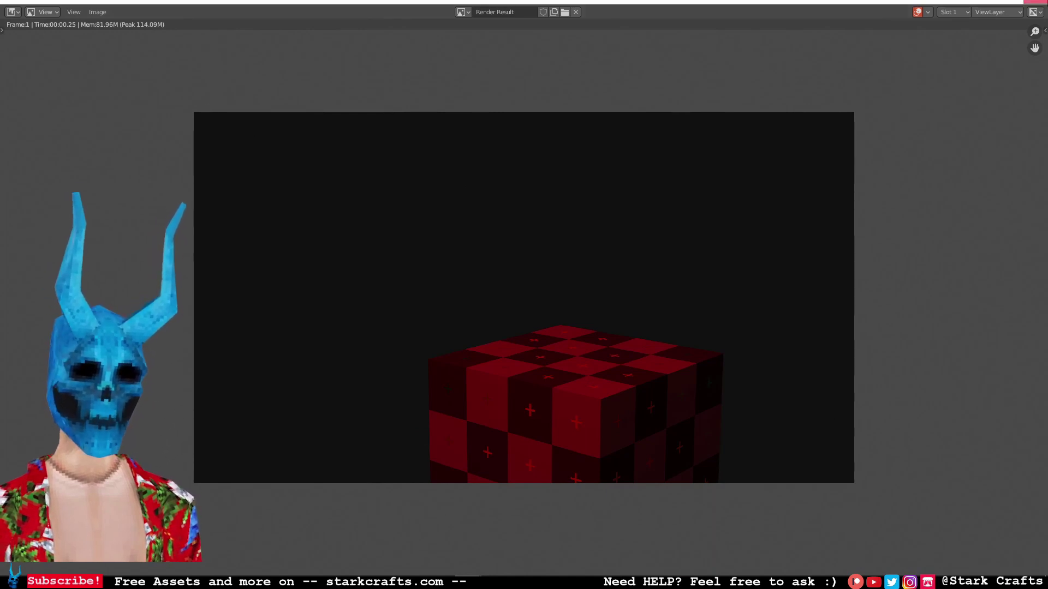
scroll(574, 392, up, 3)
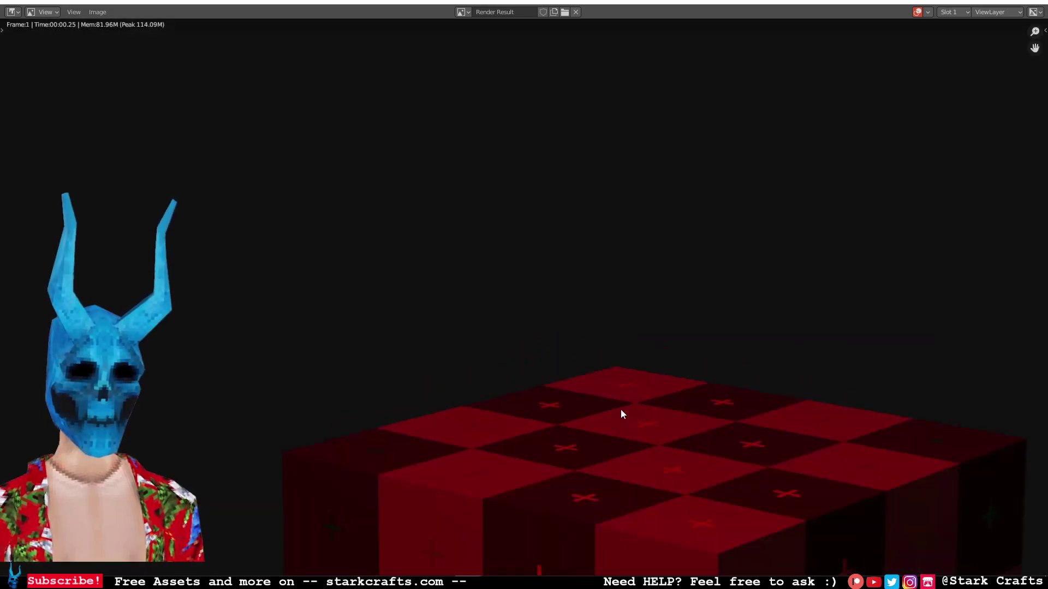
scroll(620, 407, down, 1)
scroll(581, 327, up, 1)
scroll(627, 344, up, 5)
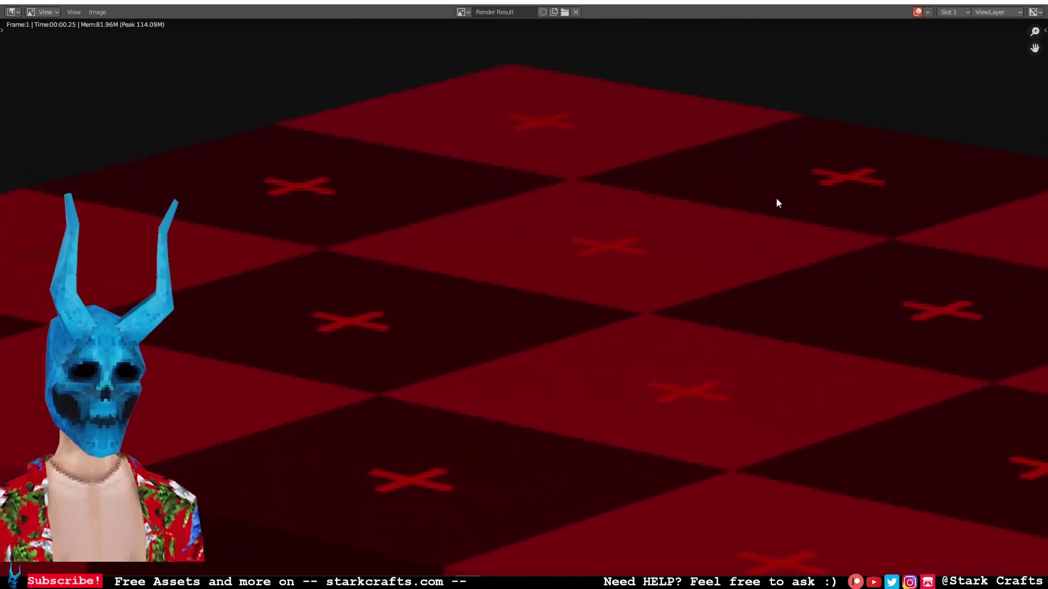
scroll(783, 202, down, 6)
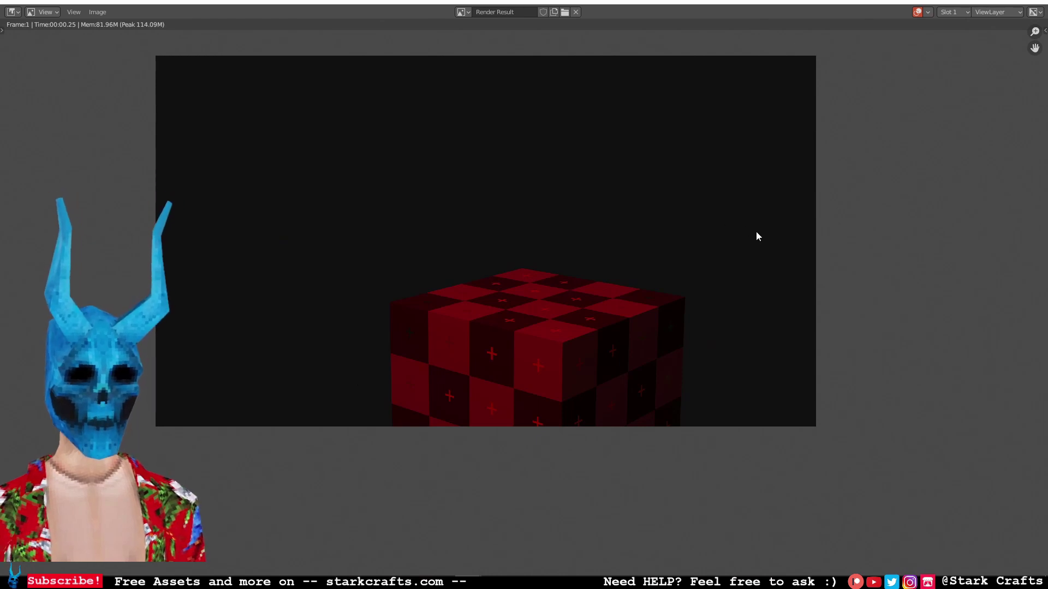
scroll(533, 362, up, 4)
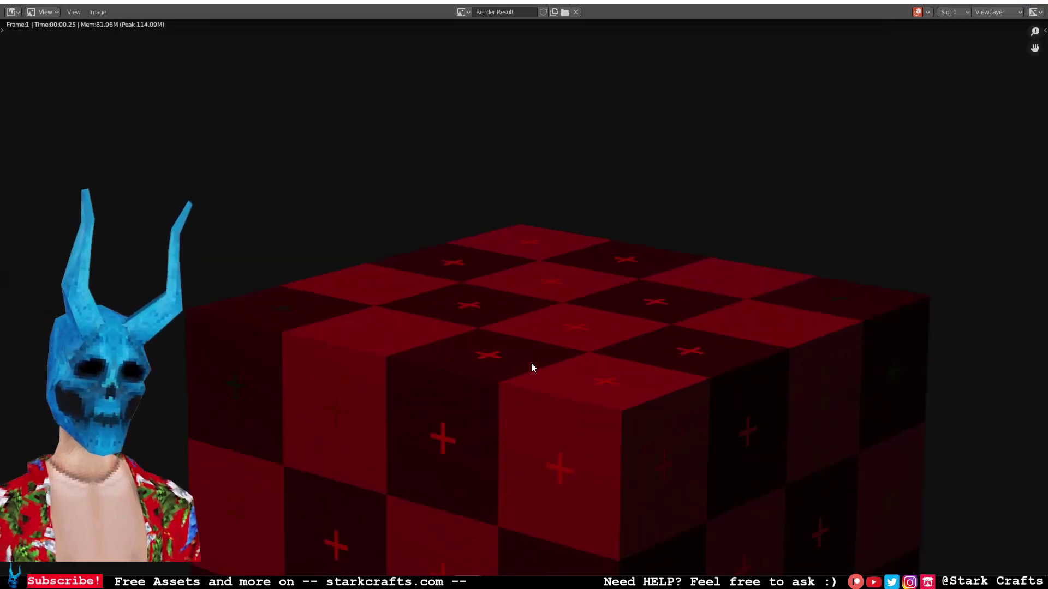
scroll(533, 363, down, 4)
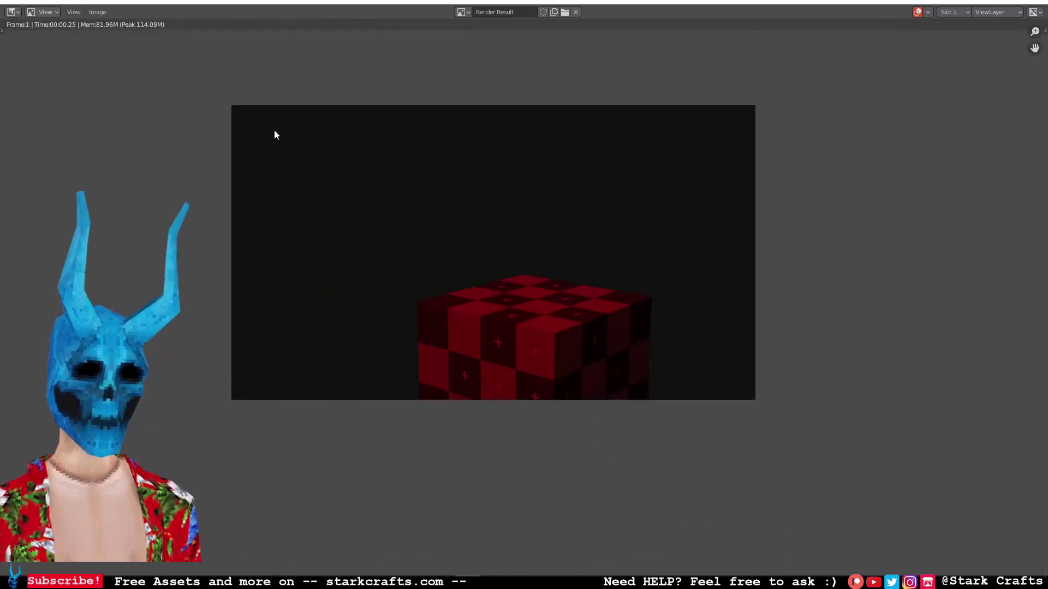
scroll(489, 380, up, 4)
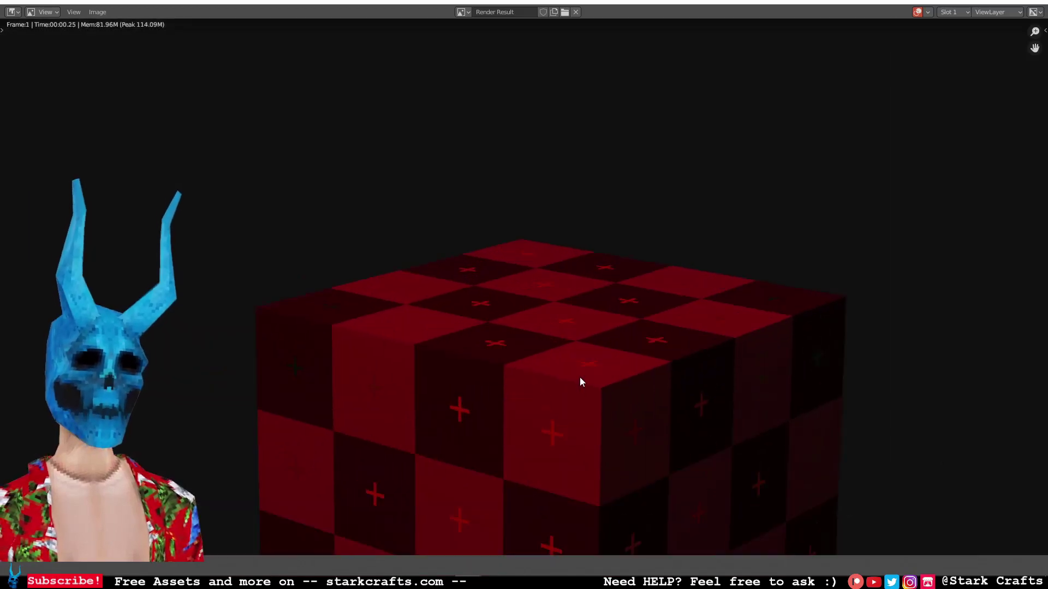
scroll(585, 375, down, 6)
scroll(562, 349, up, 1)
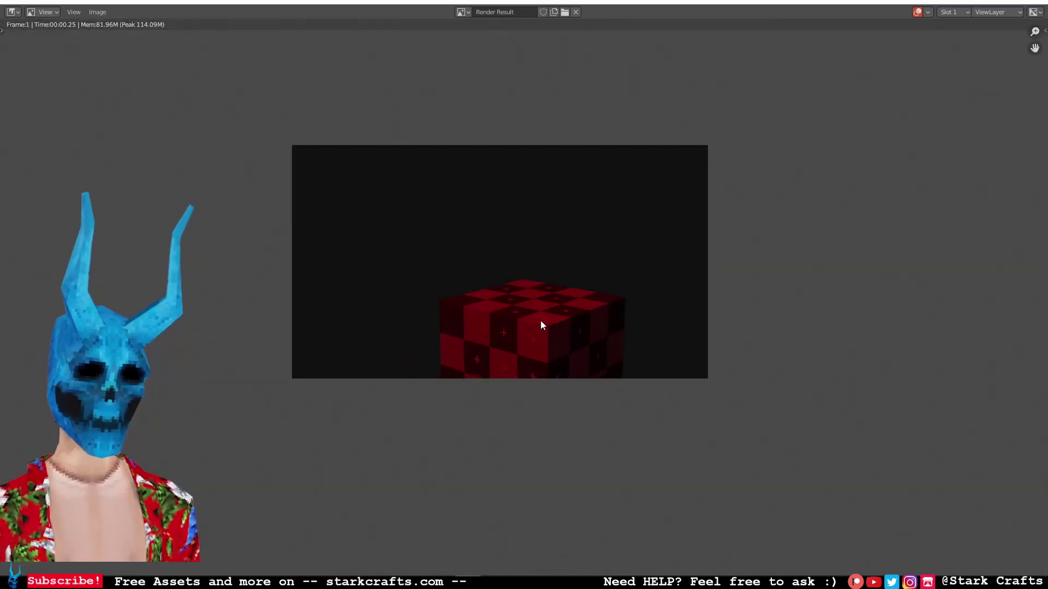
scroll(524, 299, down, 1)
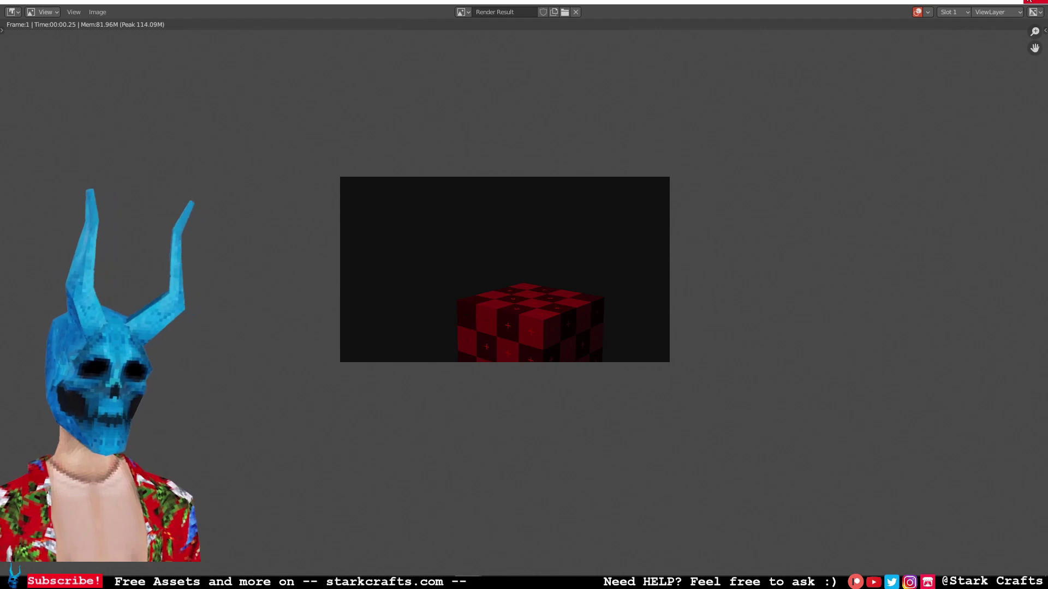
Close the render, enable Use Nodes in the Compositing workspace, and move Render Layers left.
click(1028, 2)
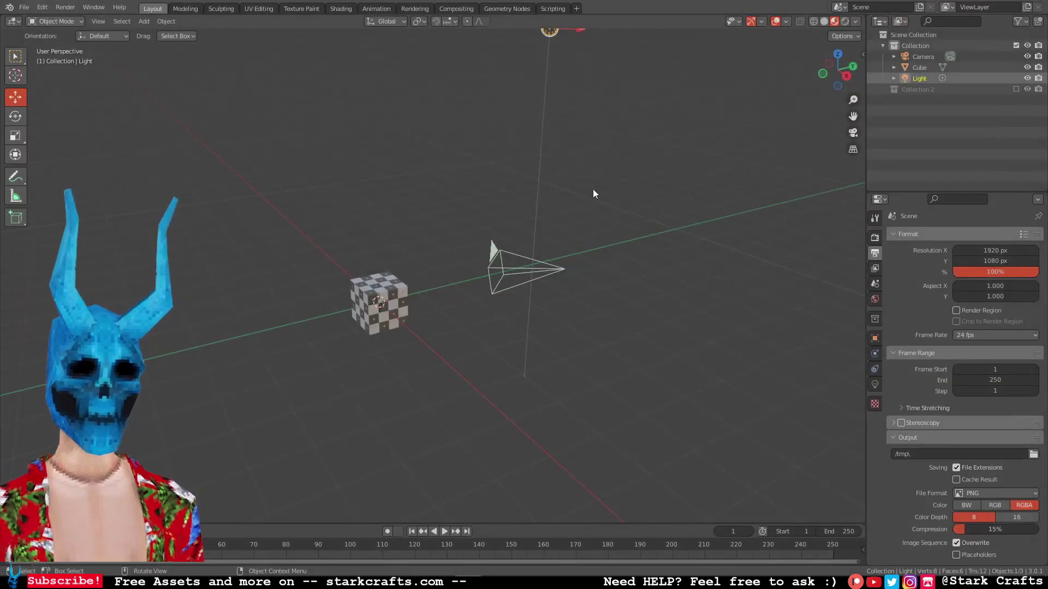
click(458, 9)
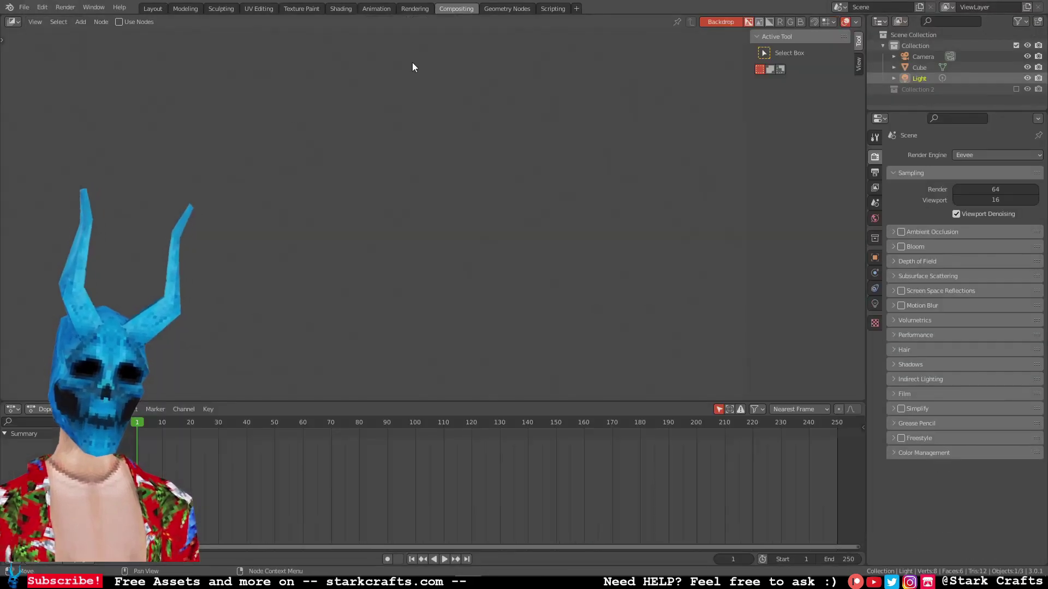
click(124, 22)
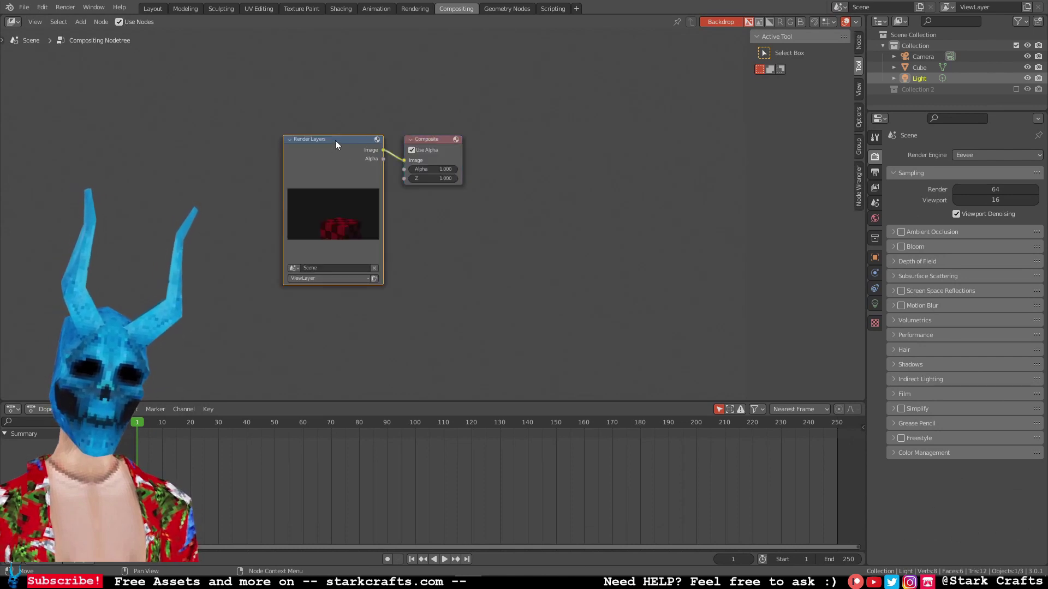
drag(334, 146, 67, 142)
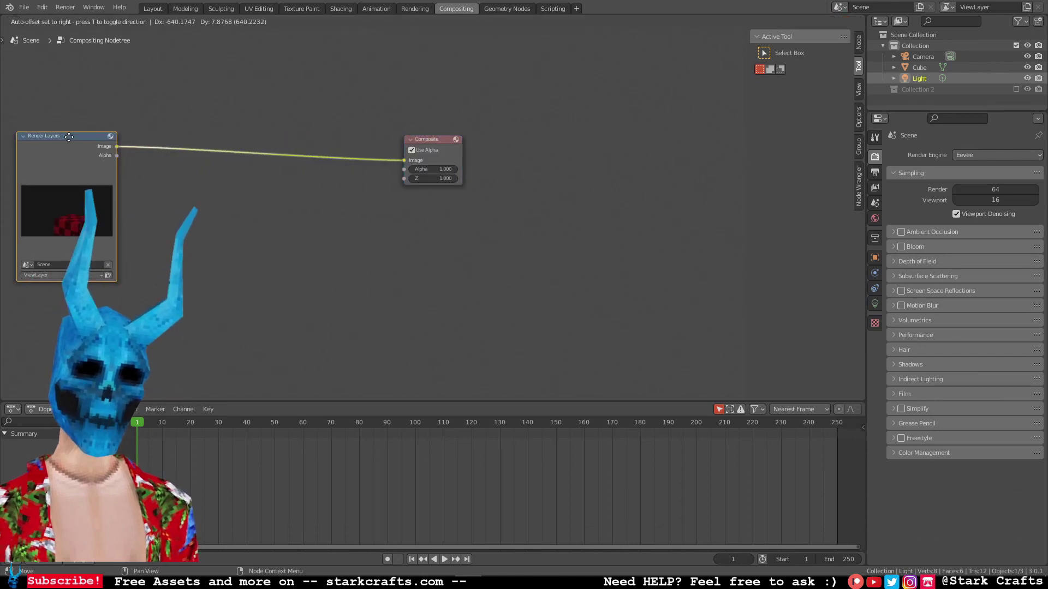
Insert a Scale node into the Render Layers–Composite link, plus a duplicate after it.
key(shift+a)
click(227, 188)
text(scale)
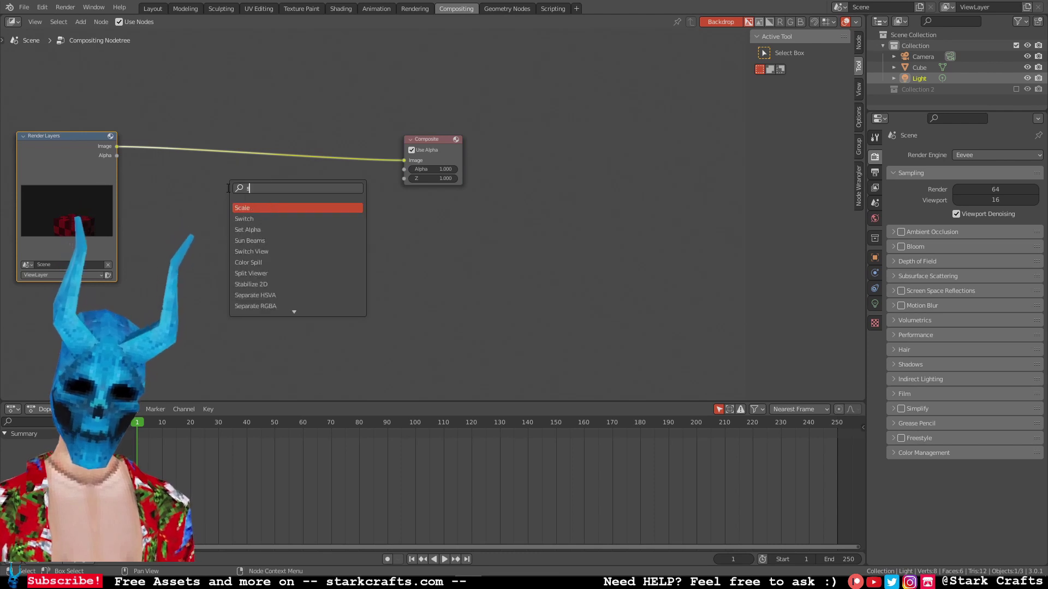
key(Return)
click(194, 143)
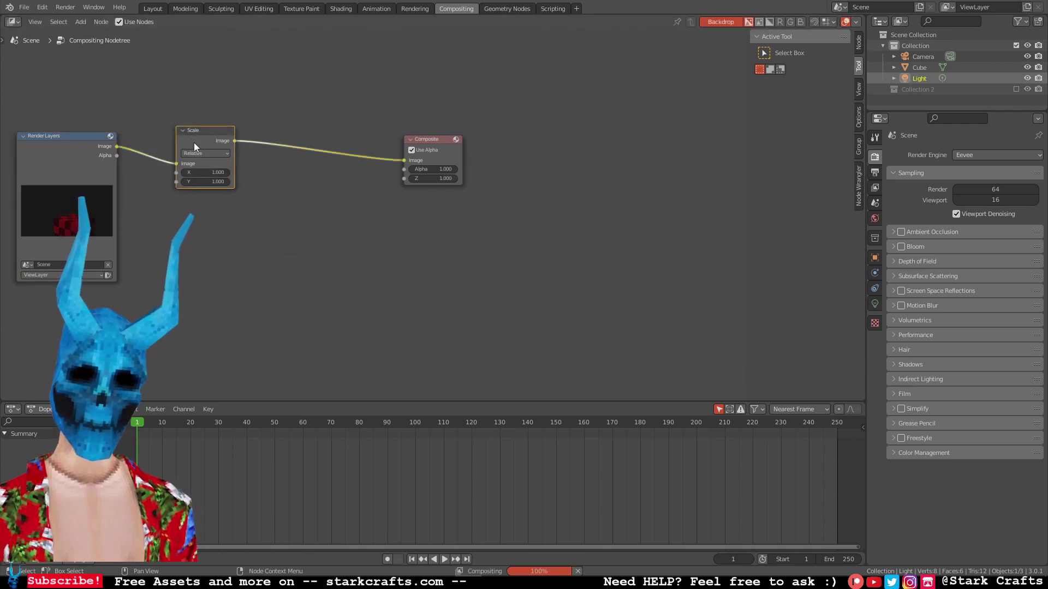
key(shift+d)
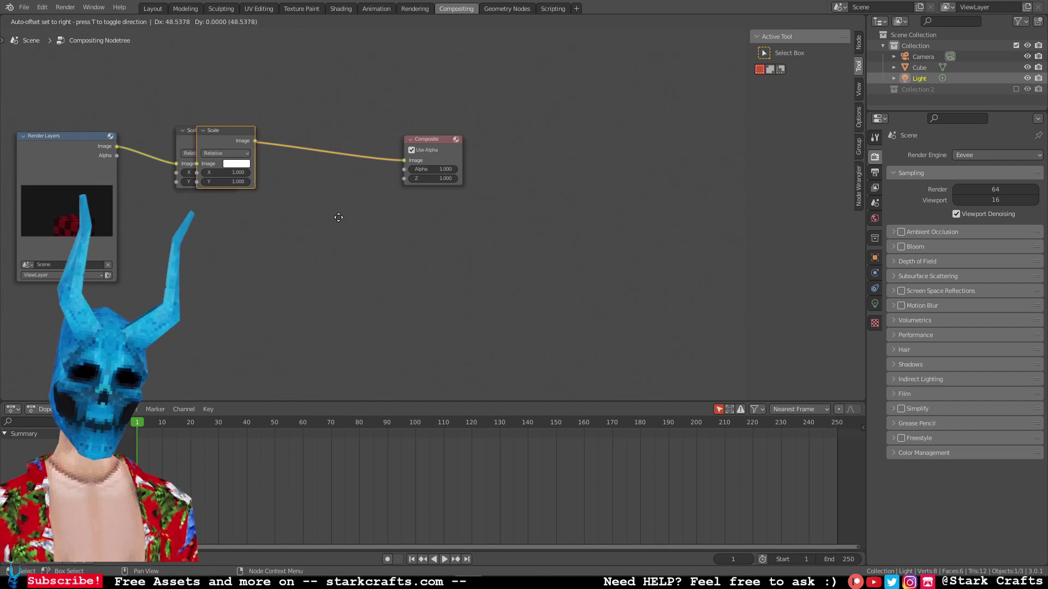
click(411, 217)
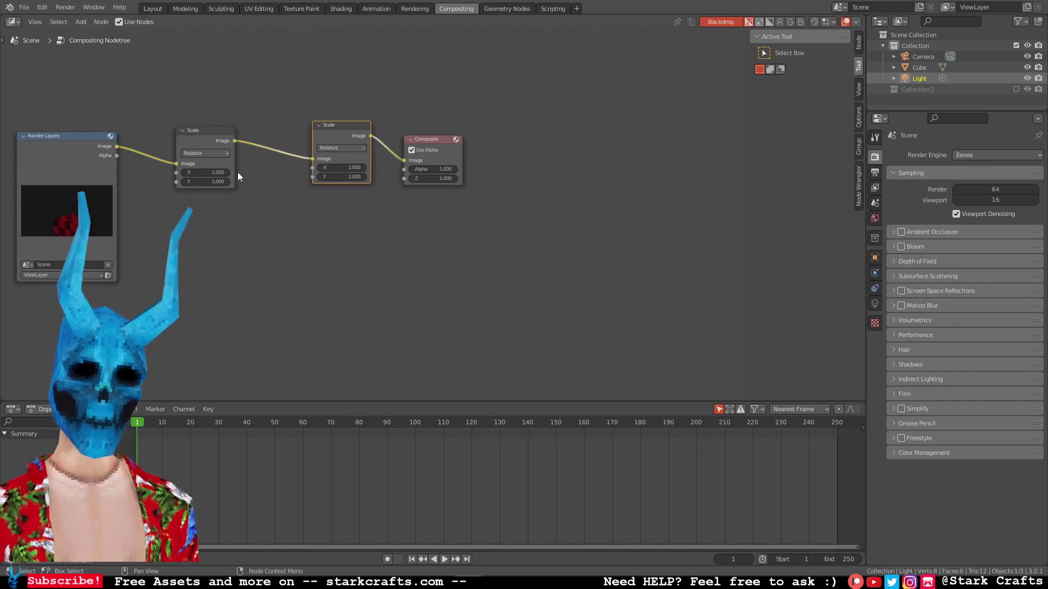
click(274, 218)
Add a Pixelate node on the link between the two Scale nodes.
key(shift+a)
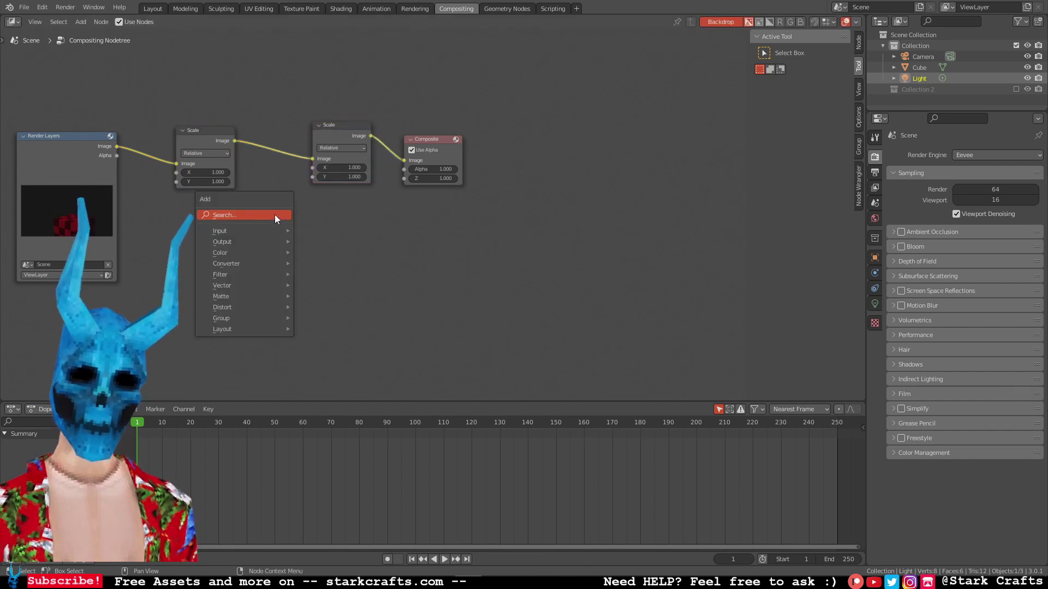
text(p)
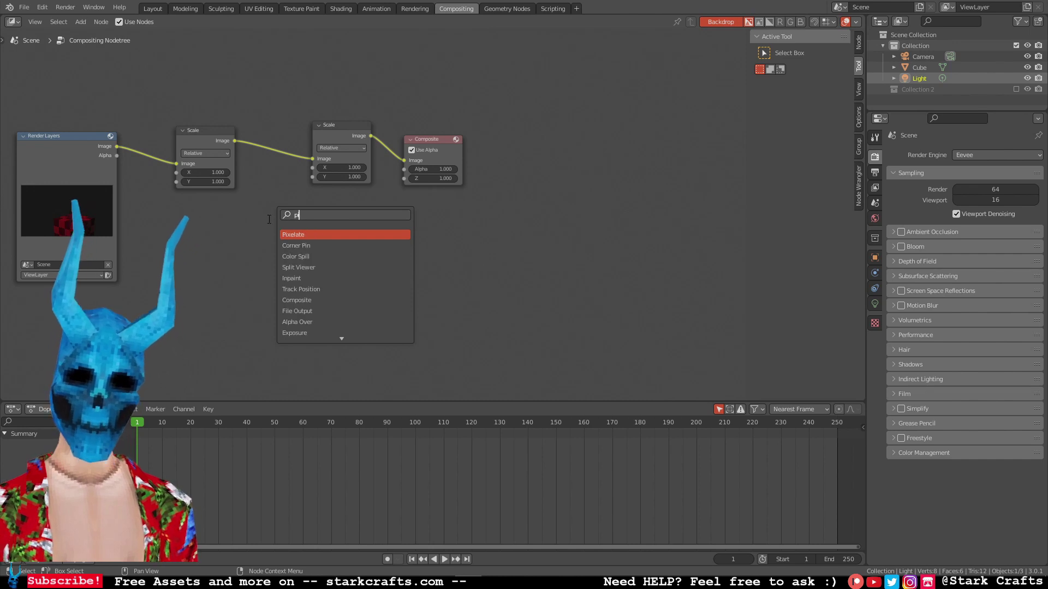
key(Return)
click(269, 160)
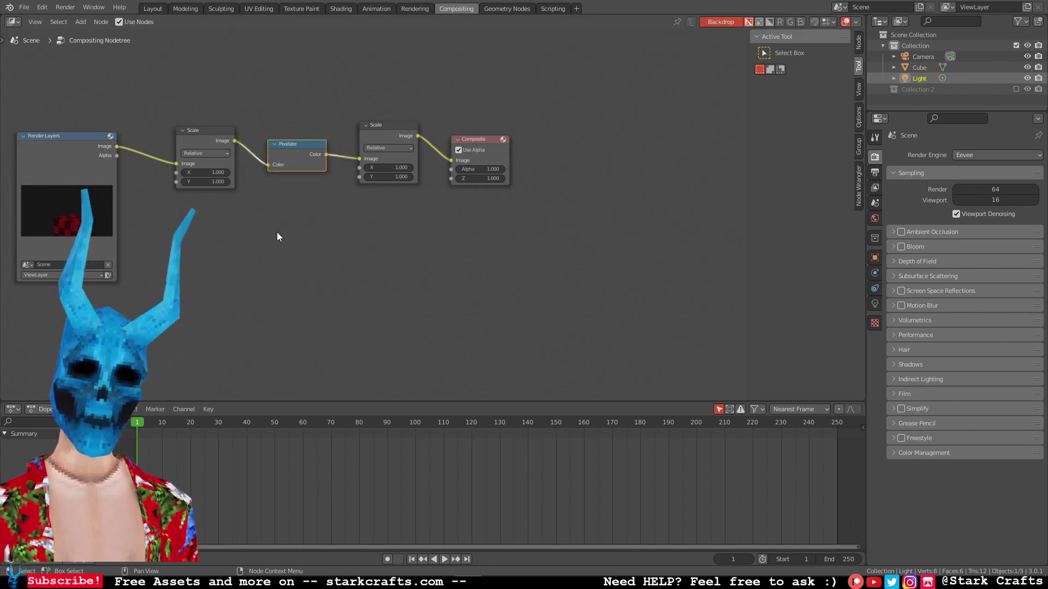
middle_drag(278, 232, 383, 249)
Set the first Scale node's X and Y to 0.25.
drag(357, 280, 260, 91)
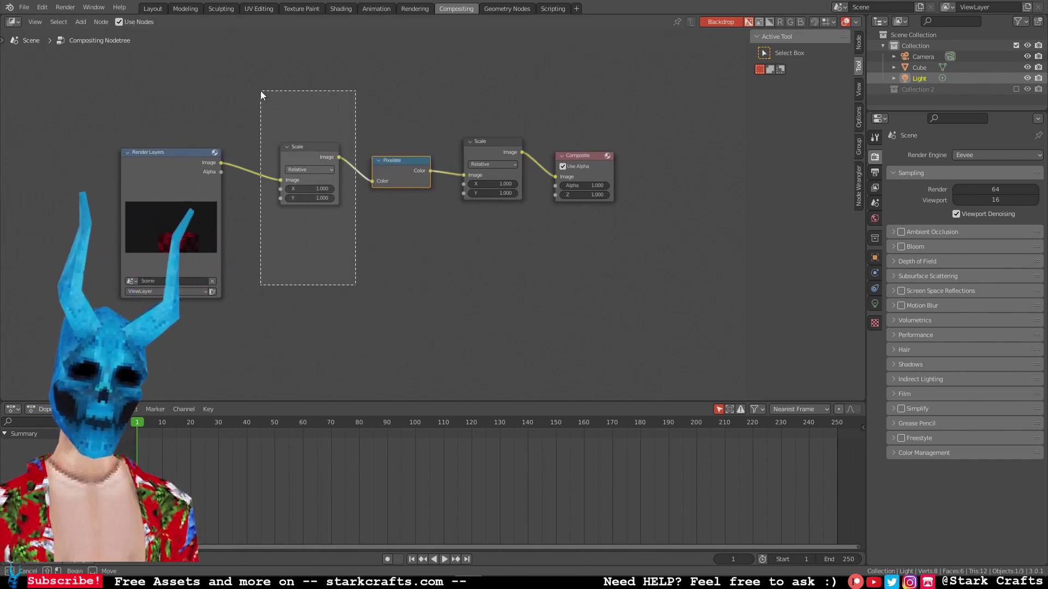
drag(356, 262, 265, 129)
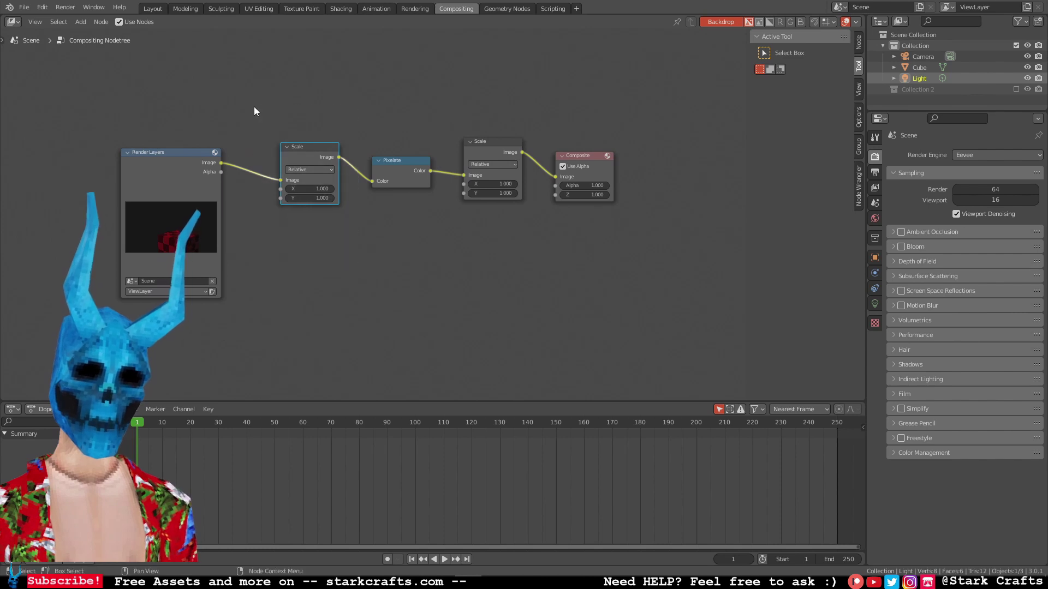
scroll(431, 278, up, 1)
drag(539, 266, 463, 112)
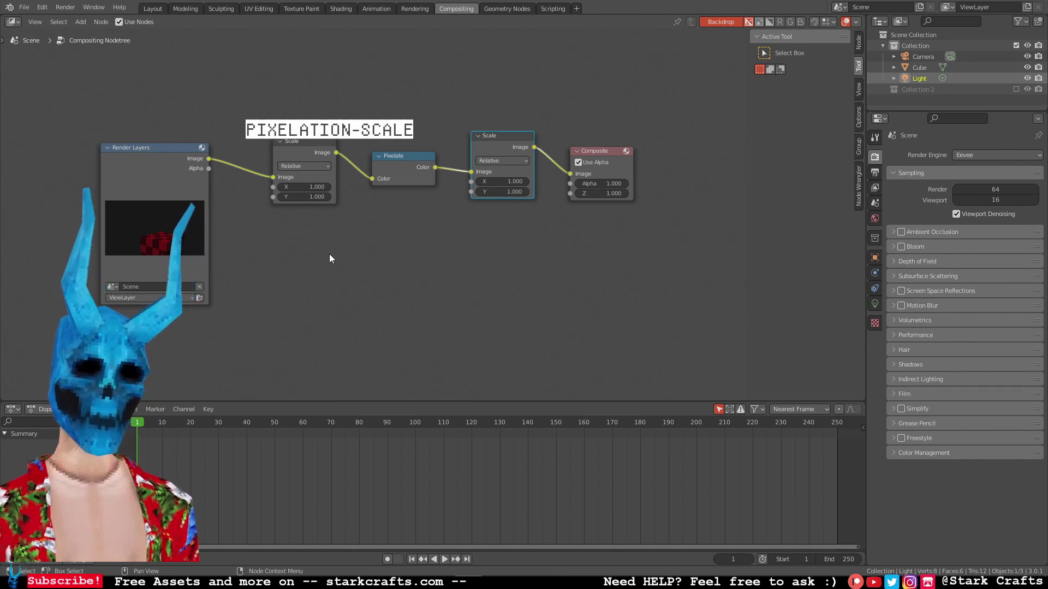
scroll(287, 217, down, 1)
scroll(335, 199, up, 2)
click(335, 198)
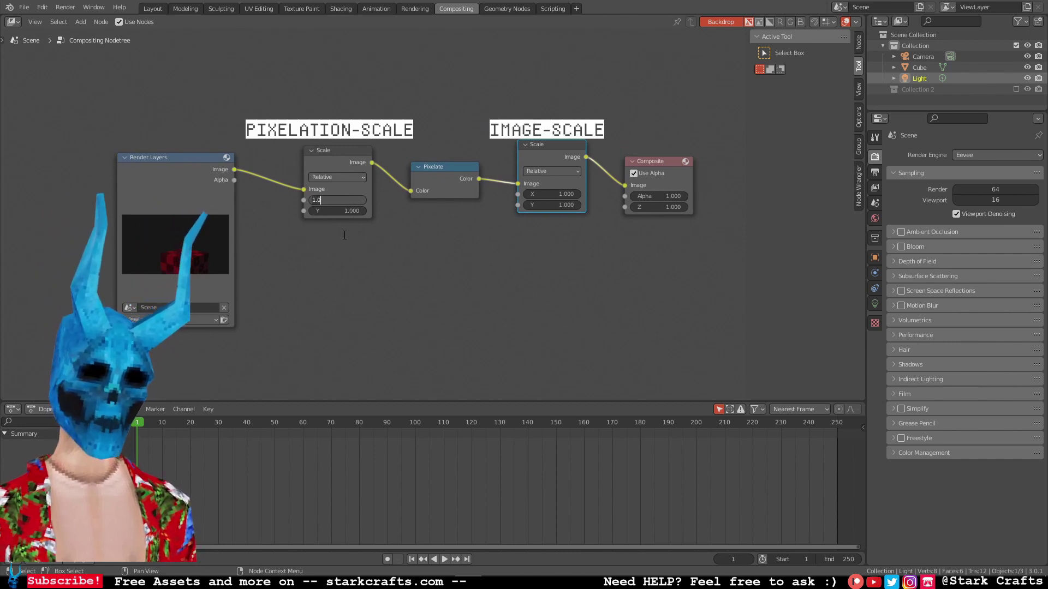
key(Return)
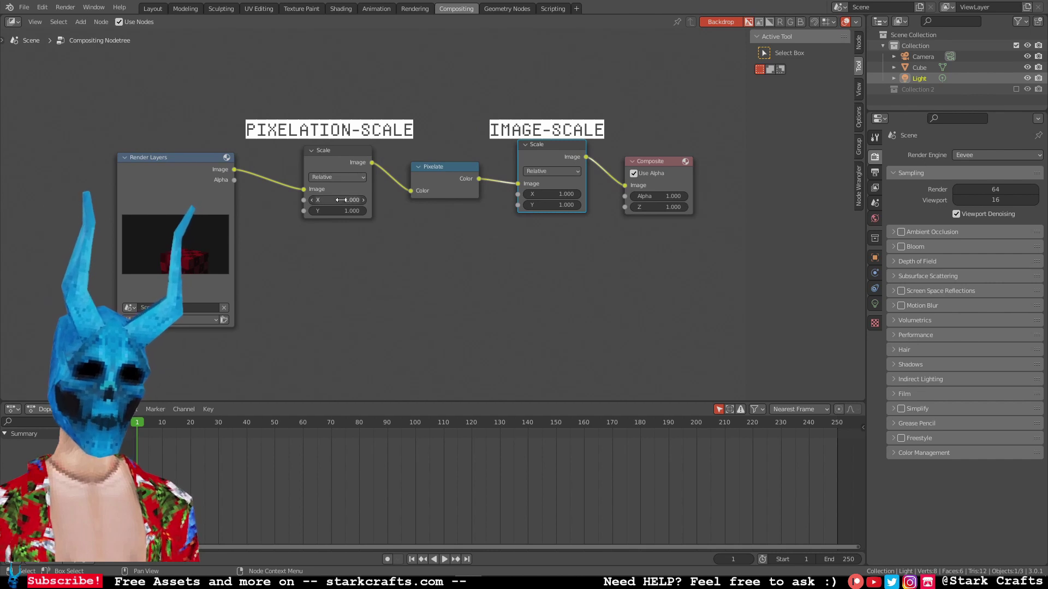
click(344, 199)
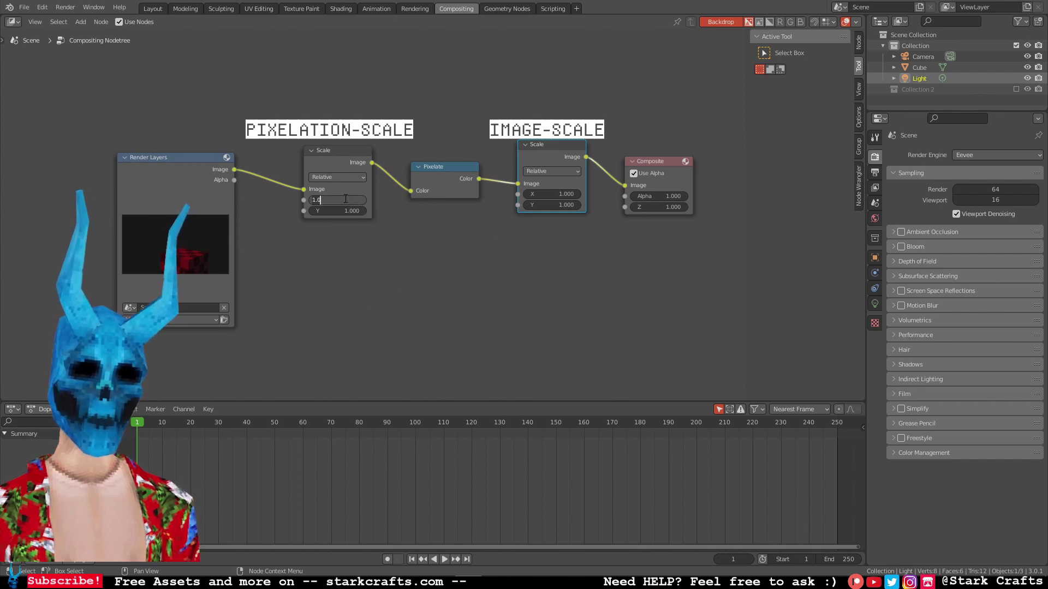
text(0.25)
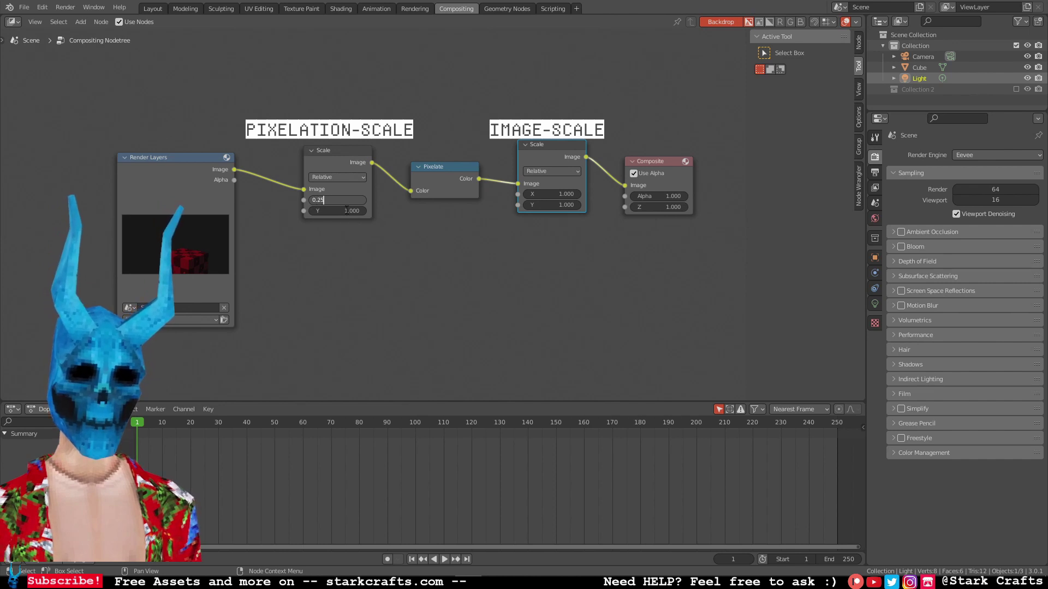
key(Return)
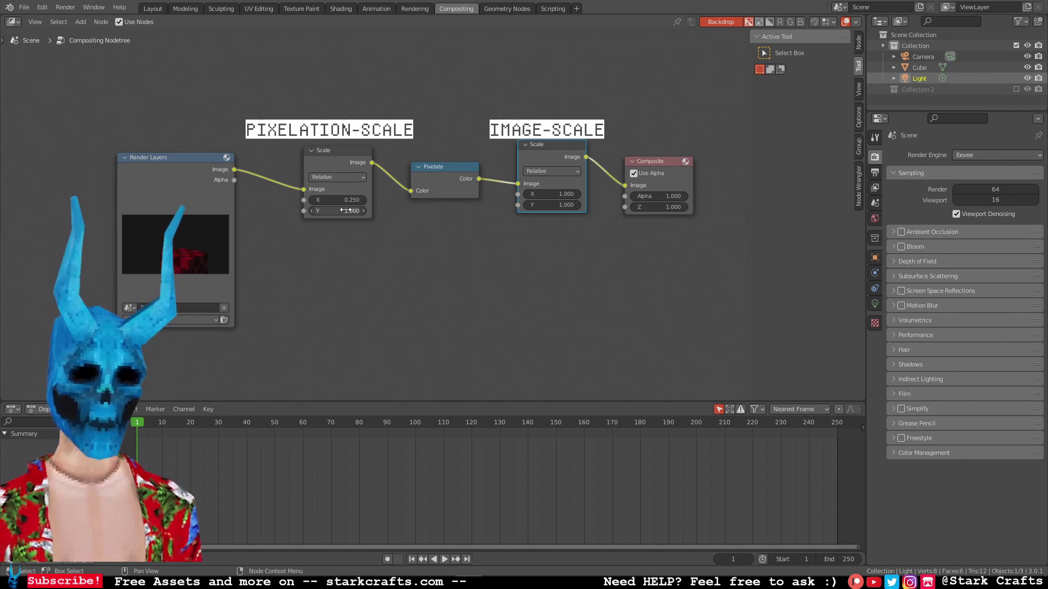
click(345, 211)
text(0.25)
key(Return)
drag(347, 290, 344, 115)
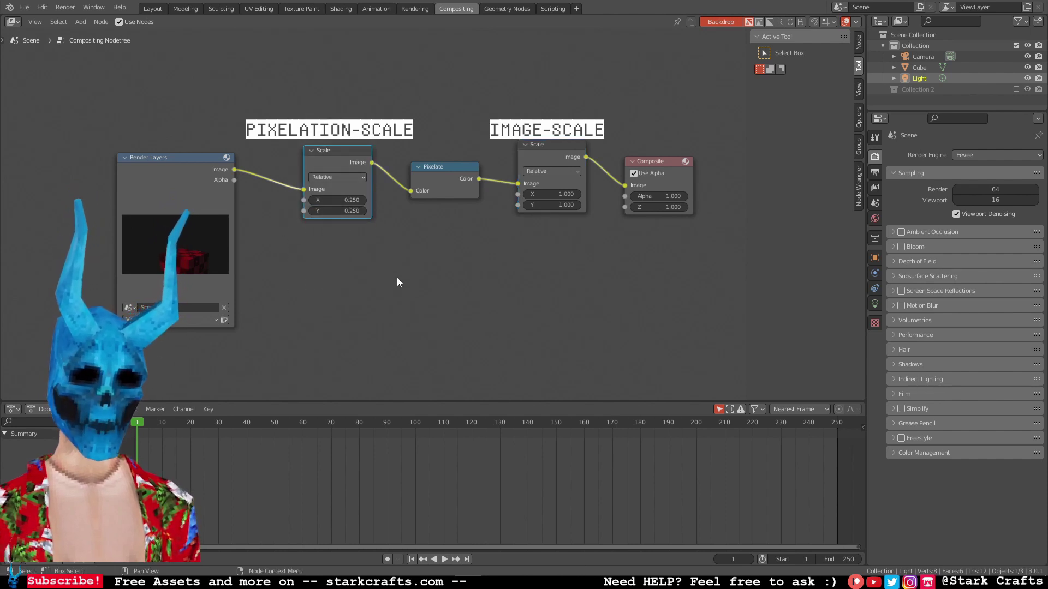
click(66, 9)
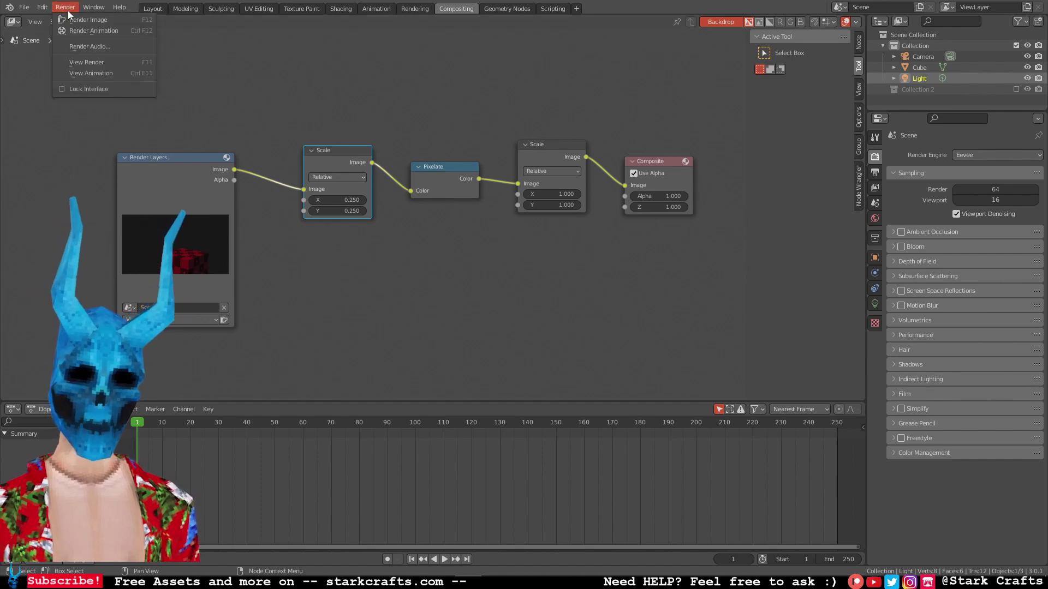
click(77, 20)
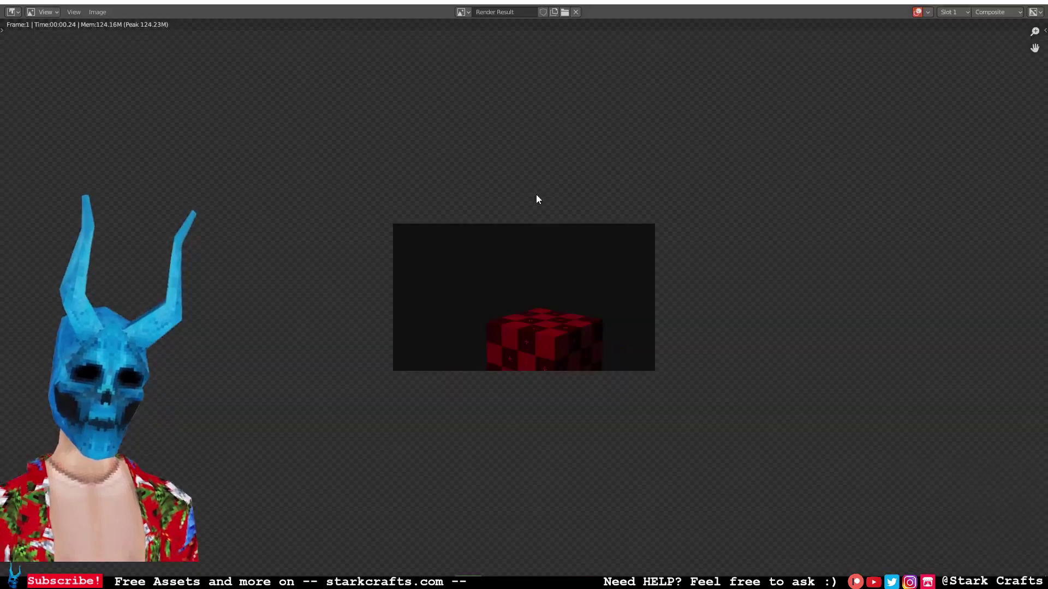
scroll(739, 310, down, 3)
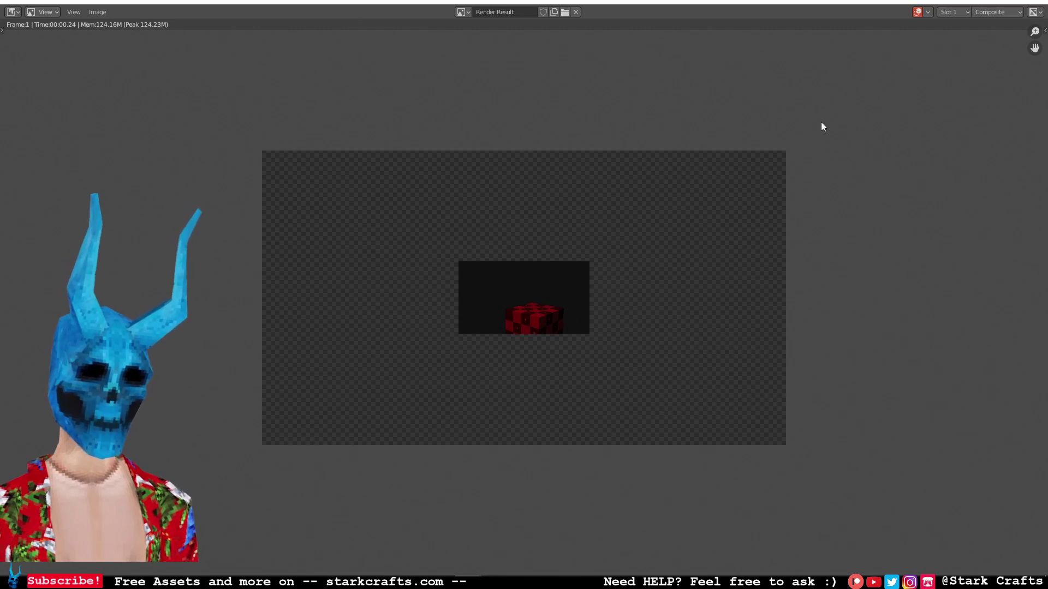
scroll(741, 342, up, 8)
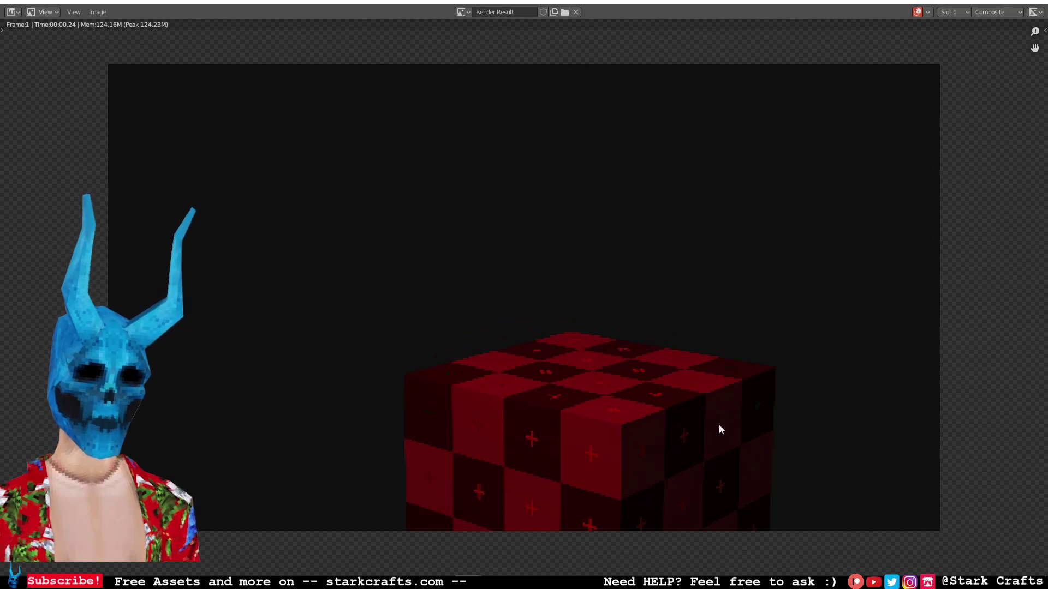
scroll(764, 387, down, 8)
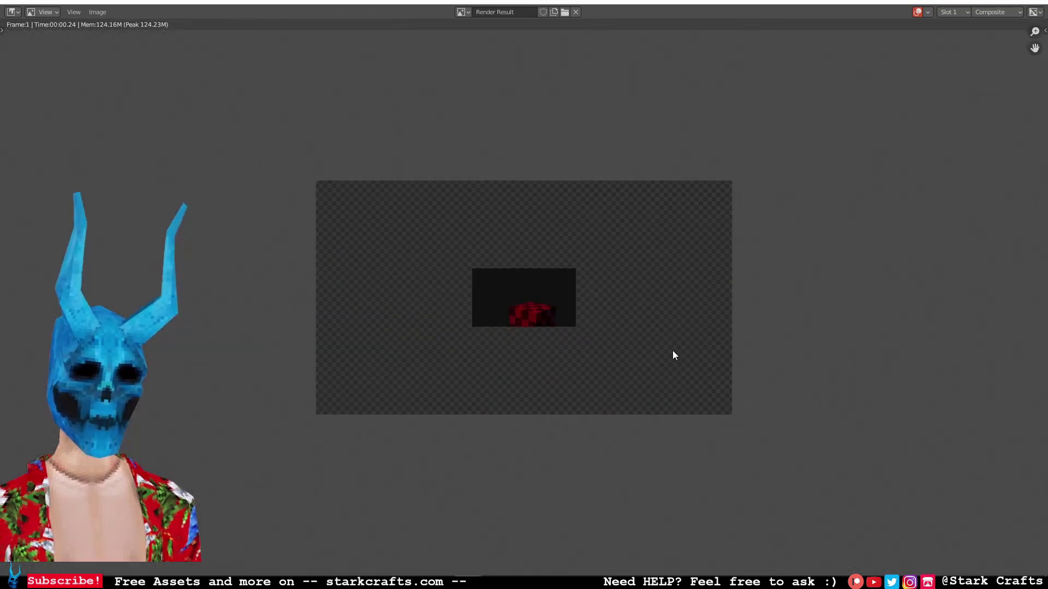
scroll(600, 339, up, 8)
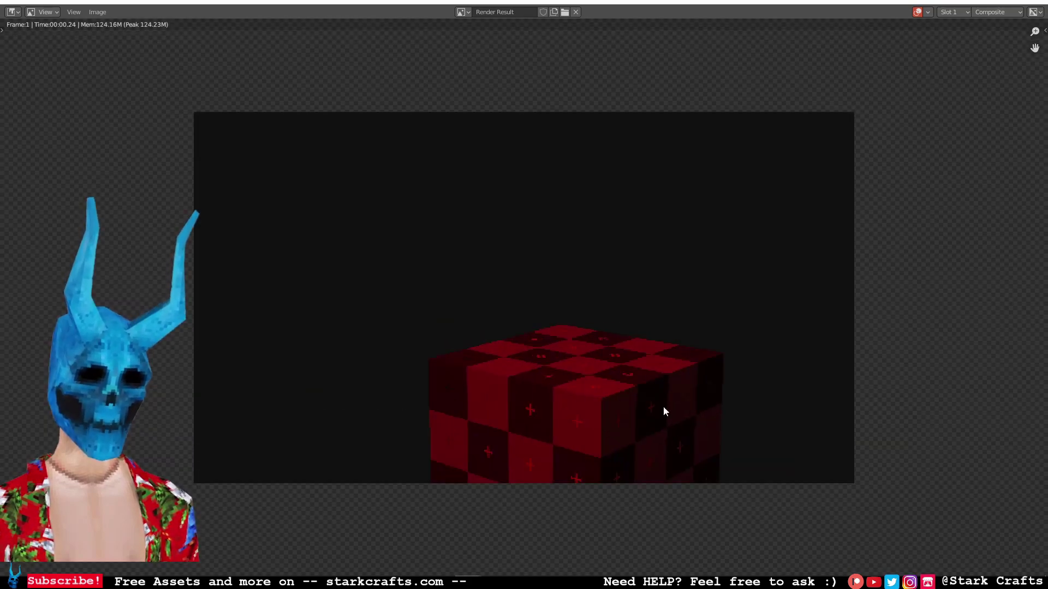
scroll(660, 376, down, 6)
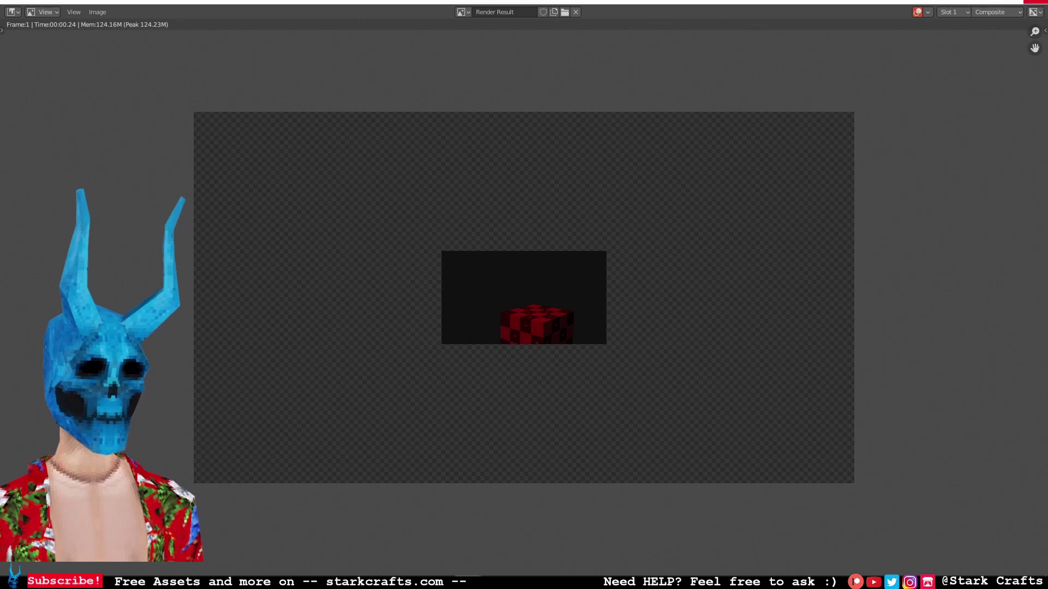
key(Escape)
click(567, 194)
Enter 4 for both X and Y in the second Scale node.
text(1.0)
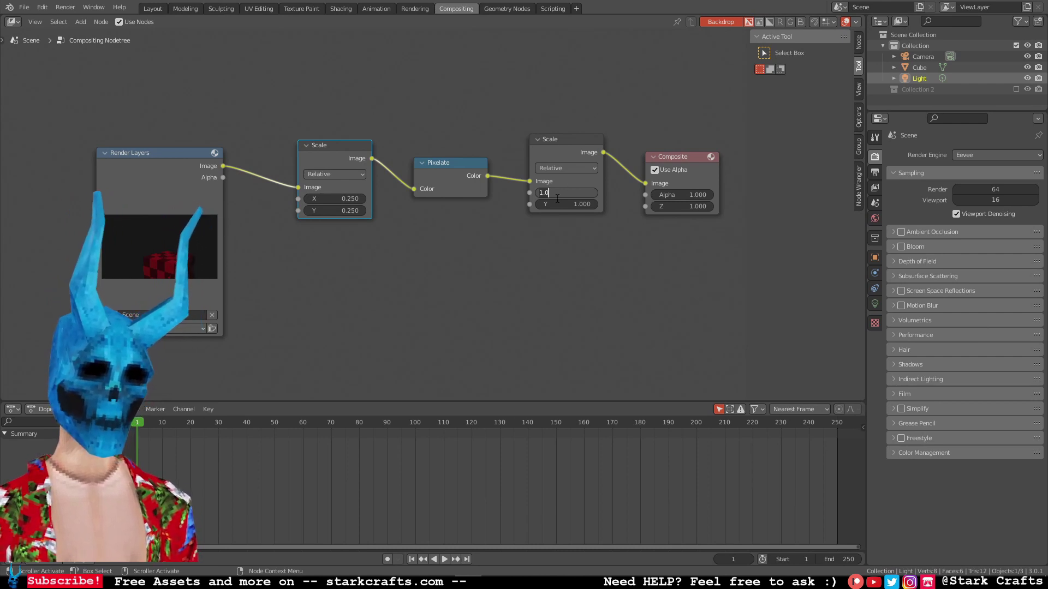
key(Return)
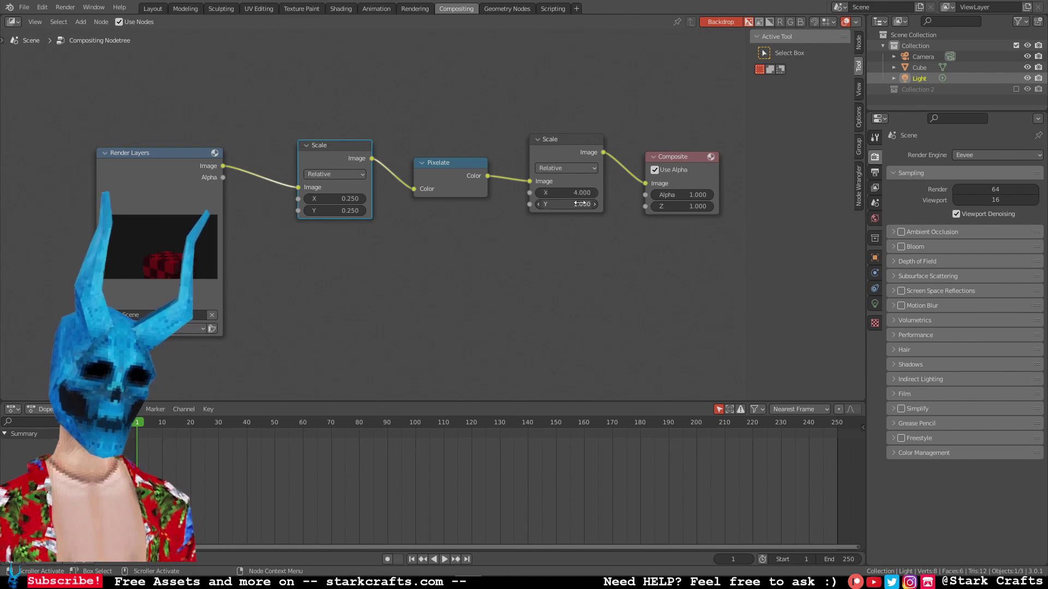
click(580, 203)
text(4)
key(Return)
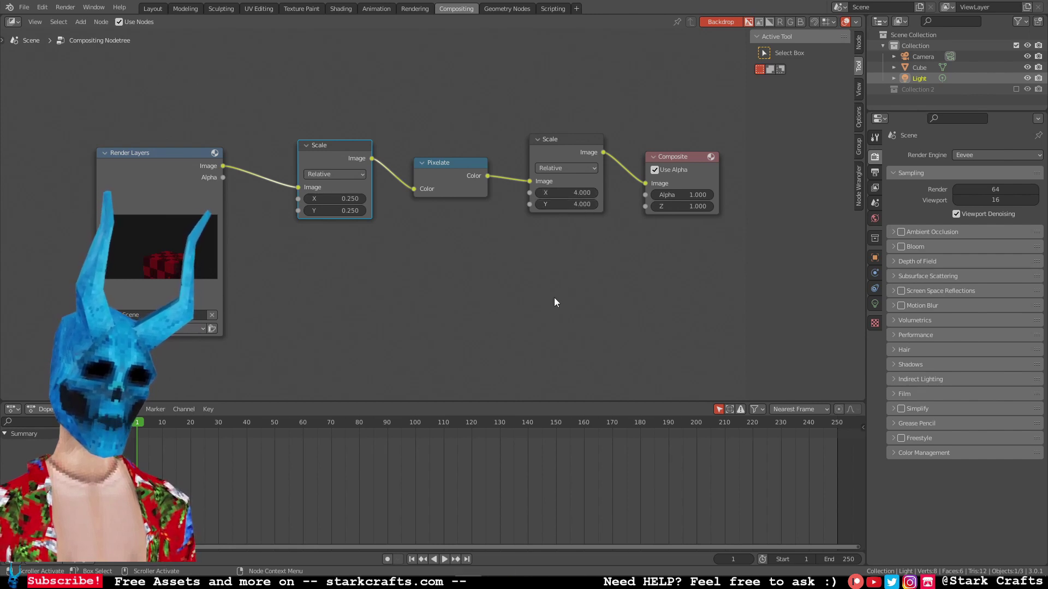
Render with F12 and pan over the cube's pixel blocks, then close the result.
key(F12)
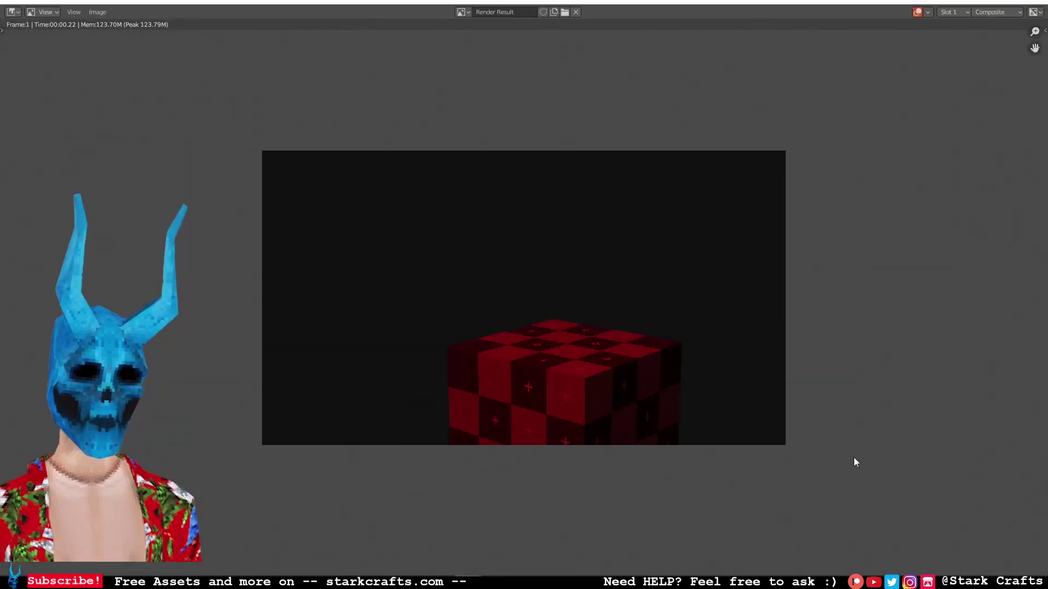
scroll(662, 438, up, 5)
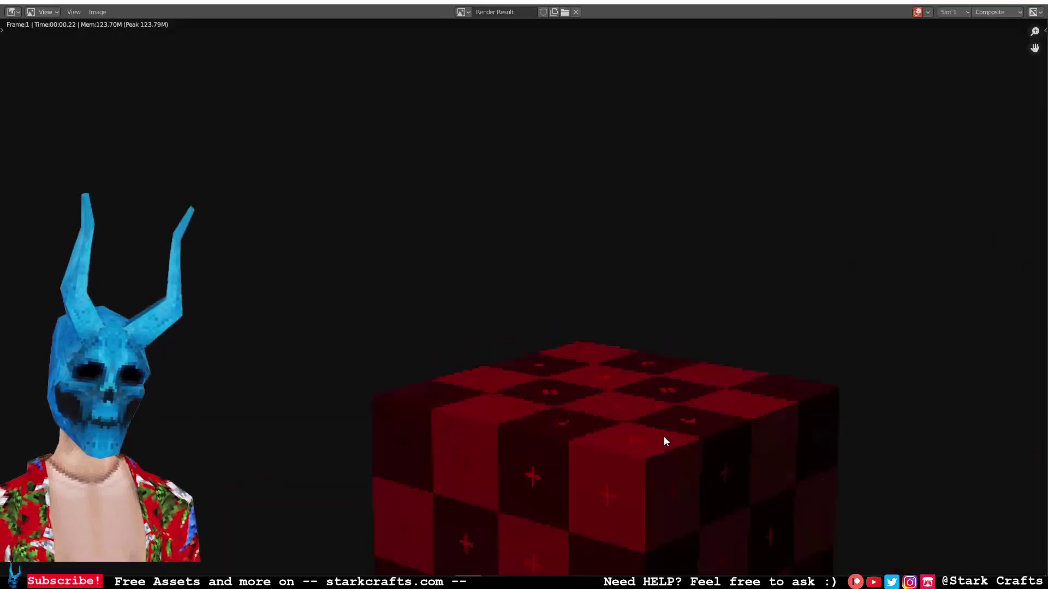
middle_drag(699, 421, 585, 162)
middle_drag(699, 156, 631, 185)
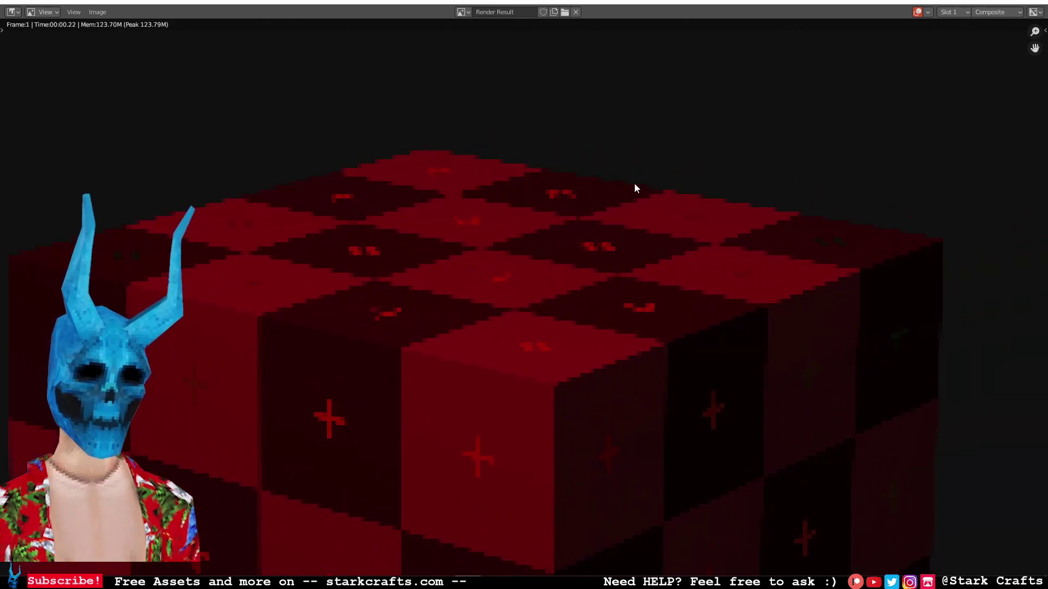
click(1041, 3)
Render again, zoom and pan the pixelated result, then return to the compositor.
key(F12)
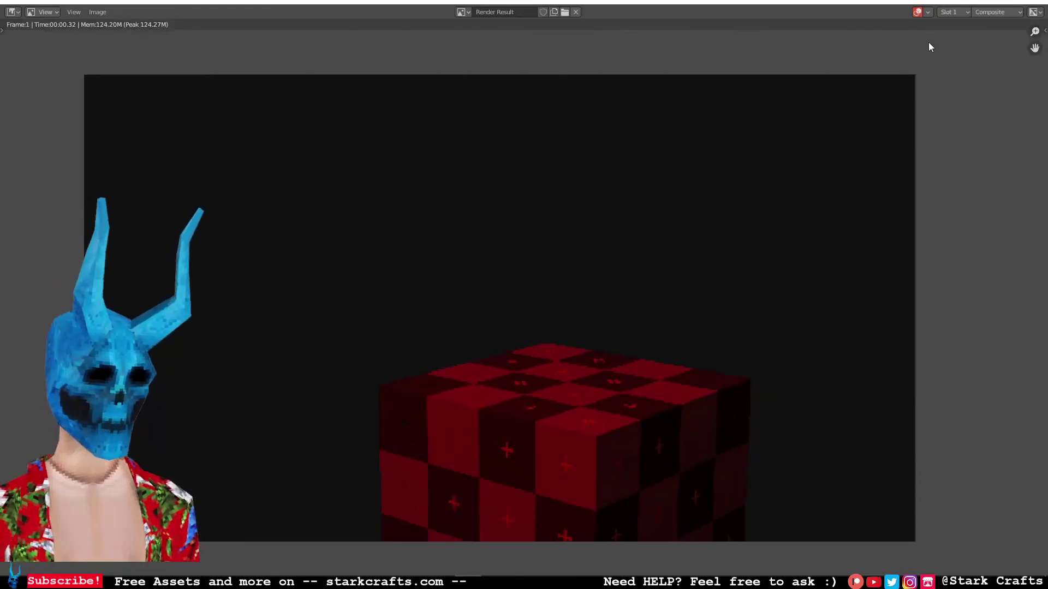
scroll(927, 47, up, 4)
scroll(393, 286, down, 2)
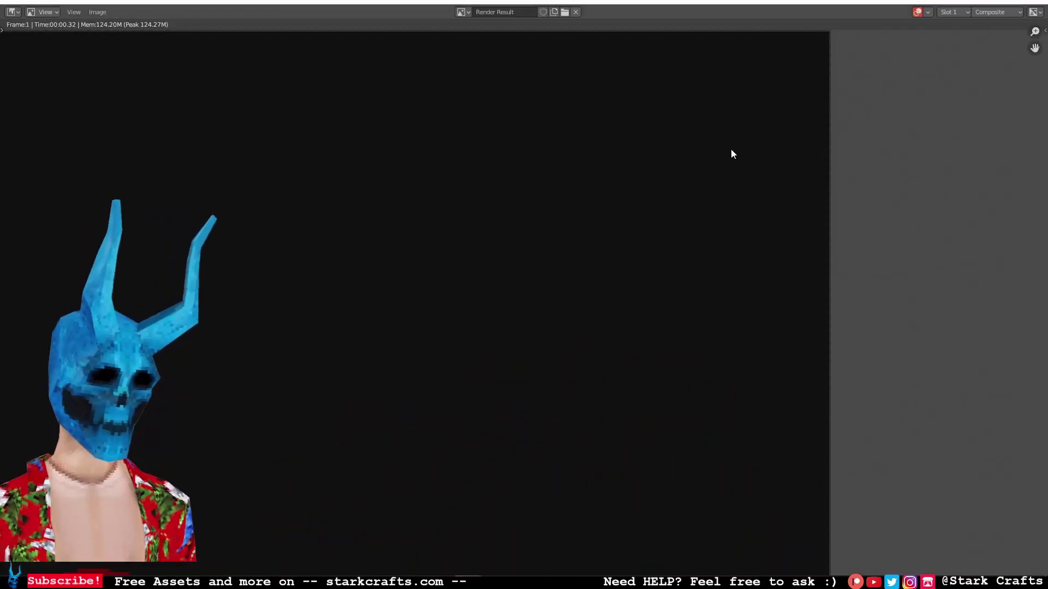
middle_drag(776, 57, 815, 164)
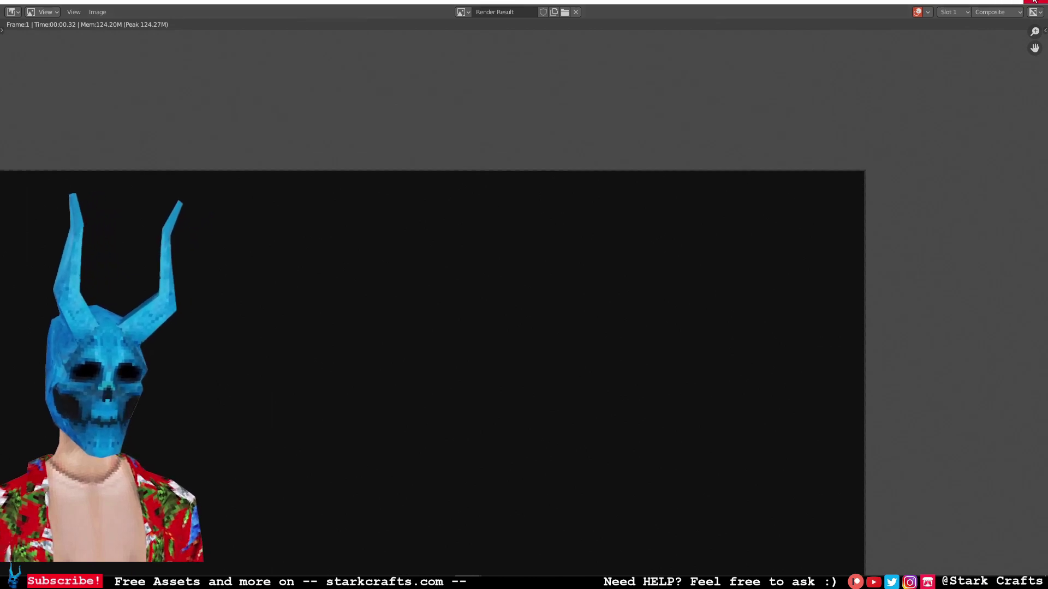
key(Escape)
Launch Windows Calculator from the taskbar and move its window lower.
mouse_move(360, 568)
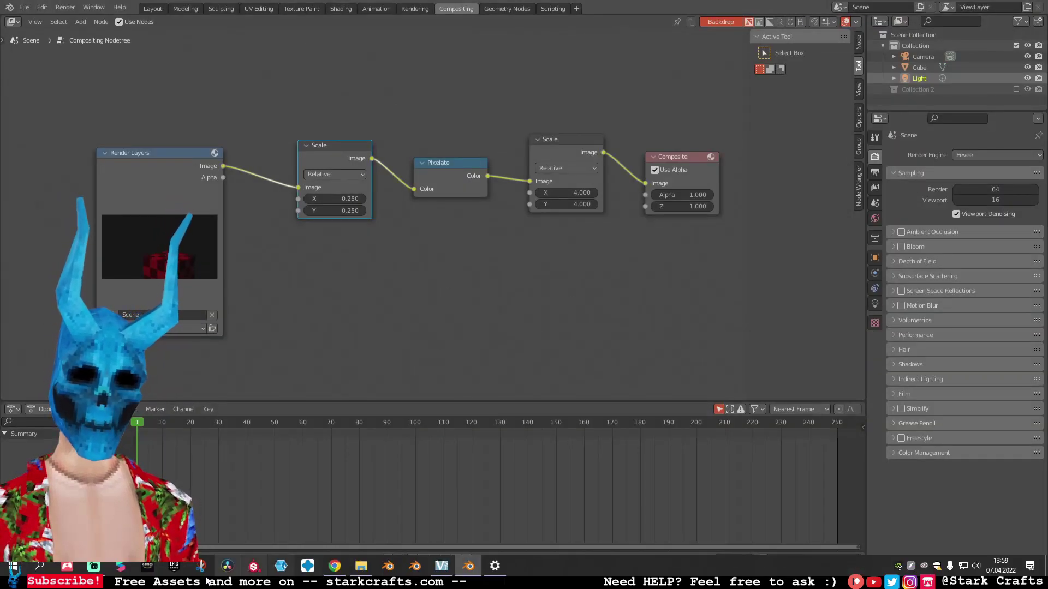
click(39, 567)
click(208, 298)
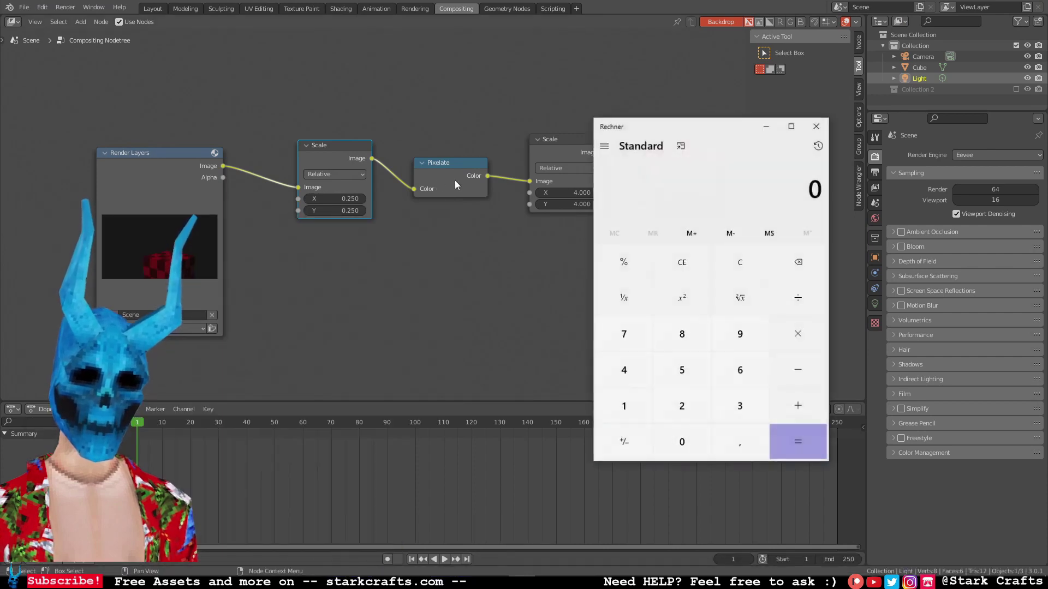
drag(695, 132, 680, 197)
Enter 1024 in the calculator.
click(609, 475)
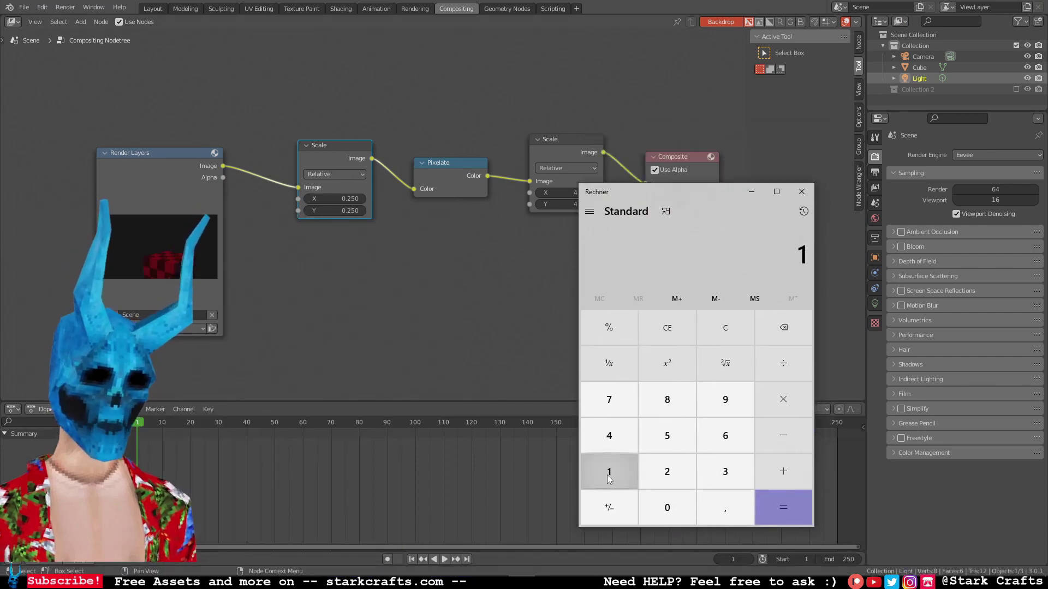
click(661, 505)
click(662, 505)
click(661, 506)
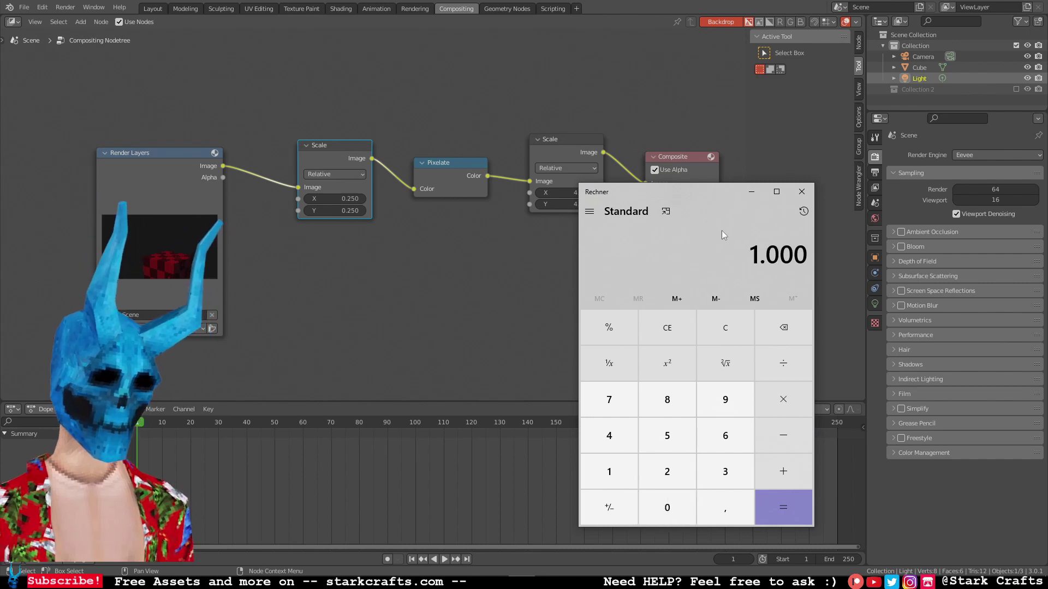
double_click(768, 257)
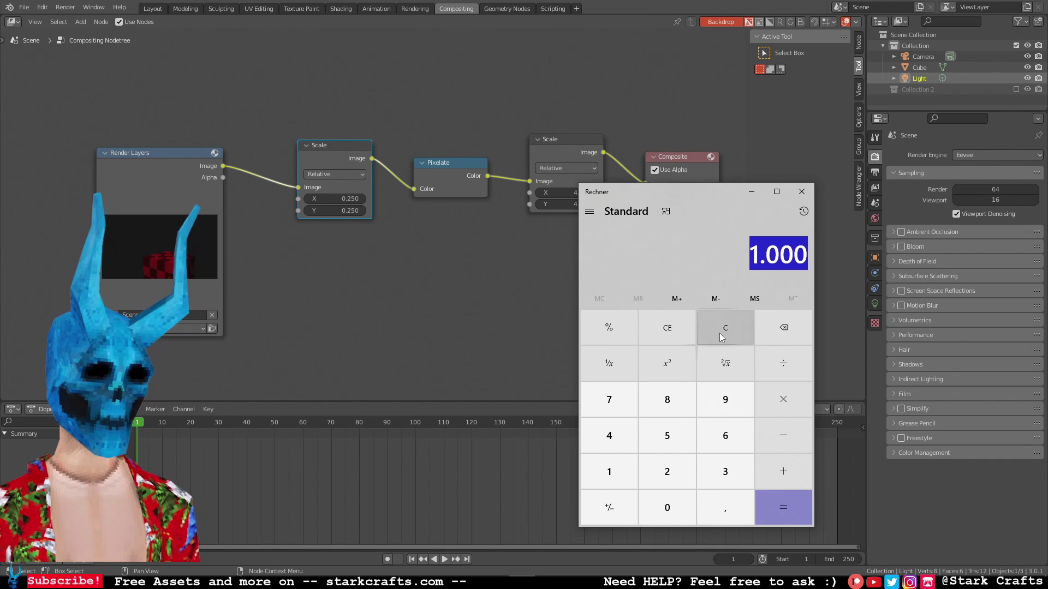
click(787, 334)
click(787, 335)
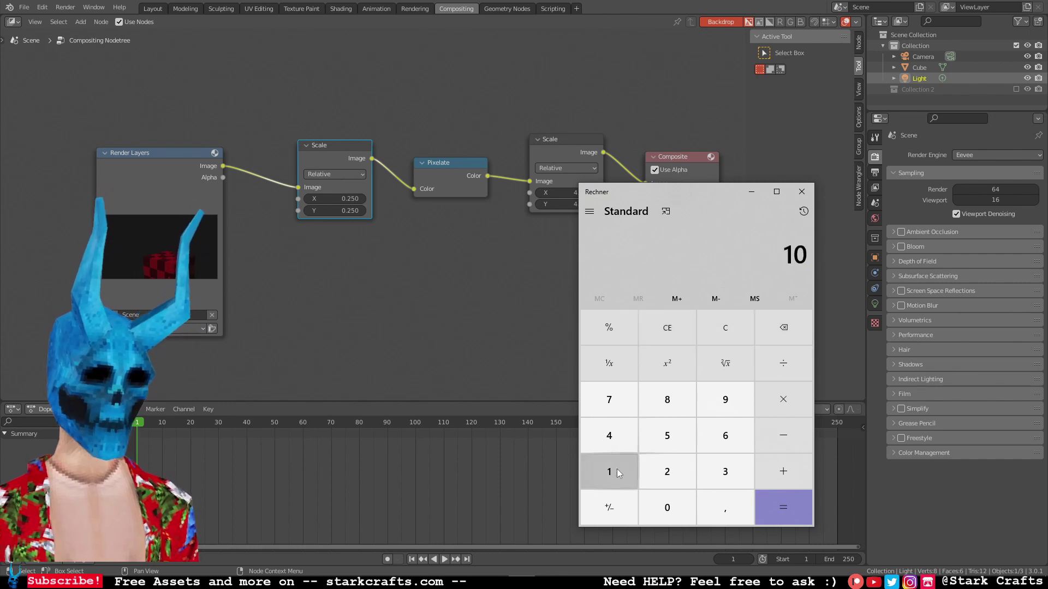
click(666, 472)
click(609, 441)
drag(702, 194, 703, 220)
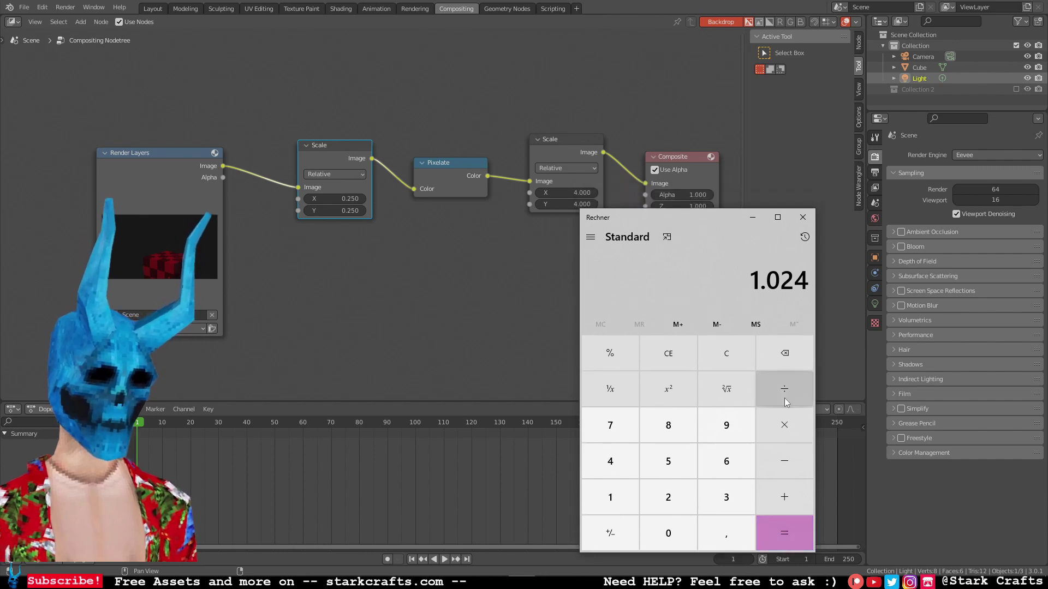
drag(751, 284, 825, 280)
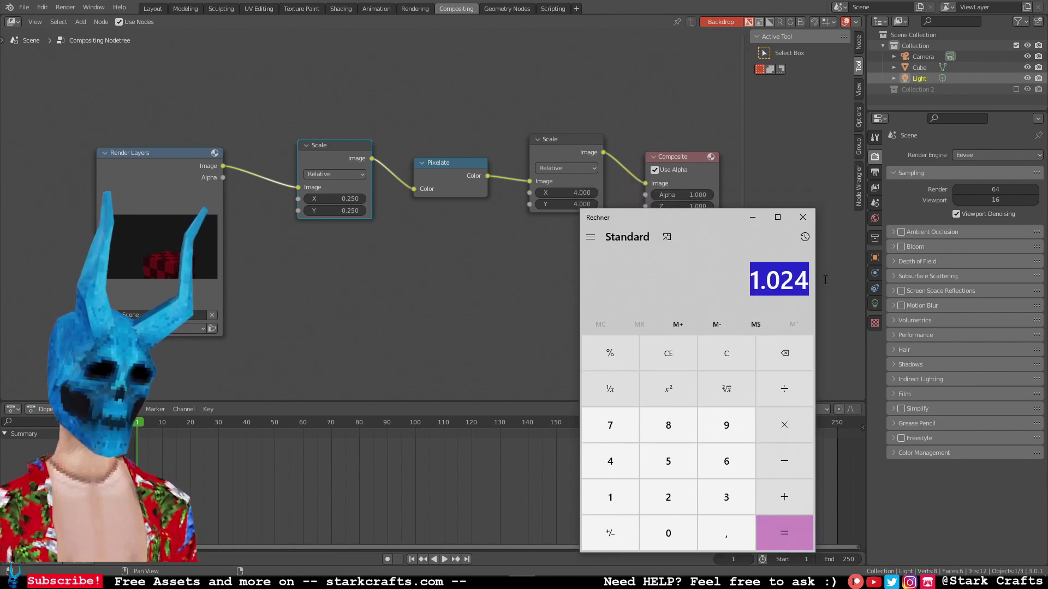
Multiply 1024 by 4 and copy the 4.096 result with Kopieren.
click(787, 424)
click(610, 461)
click(790, 529)
drag(747, 281, 805, 284)
key(ctrl+c)
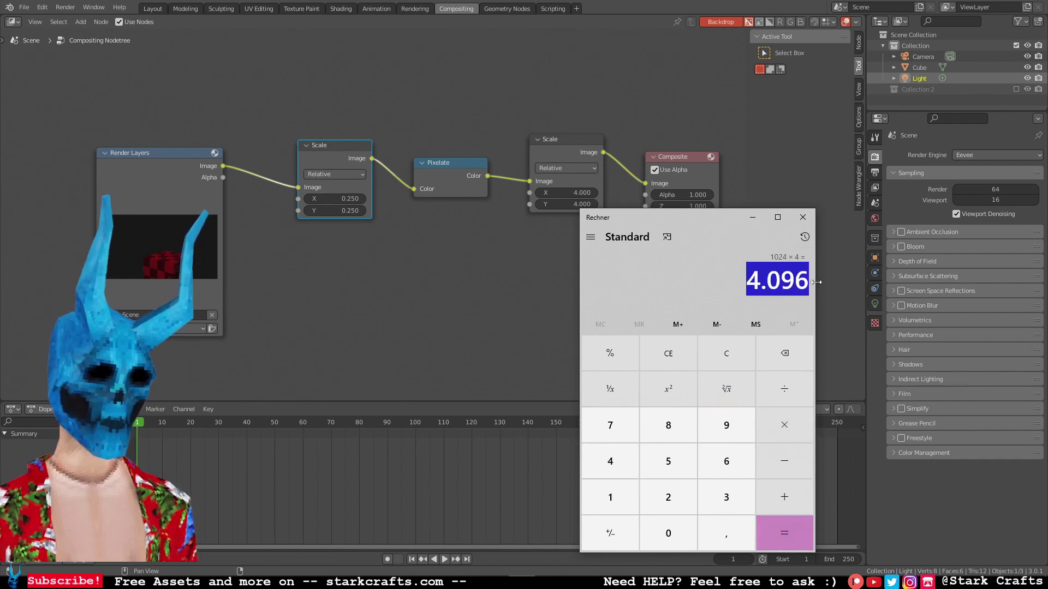
right_click(789, 293)
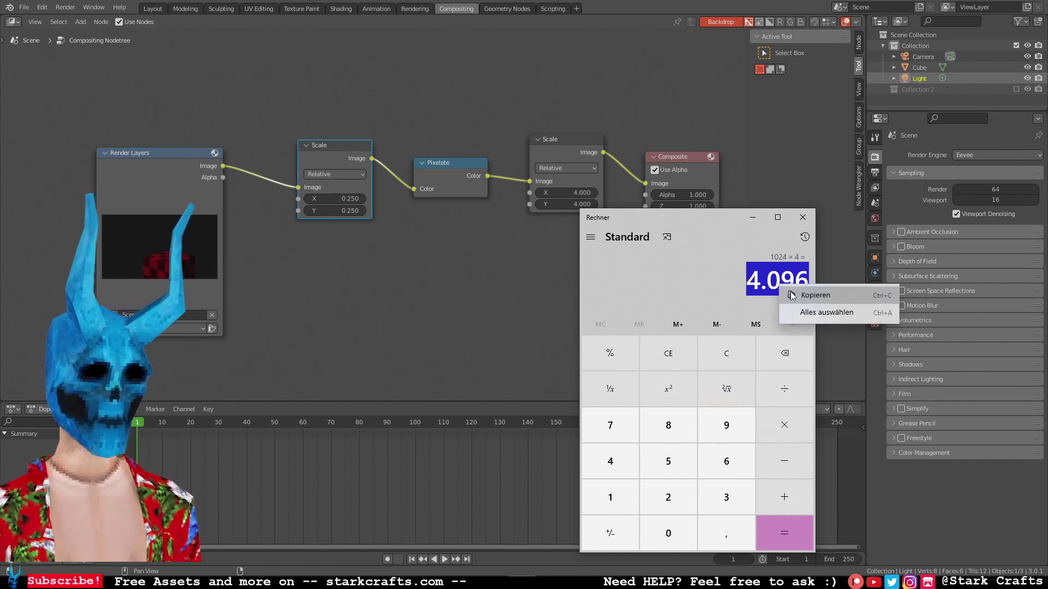
click(792, 295)
Enter 4.096 in the second Scale node's X and Y, then render with F12.
click(565, 193)
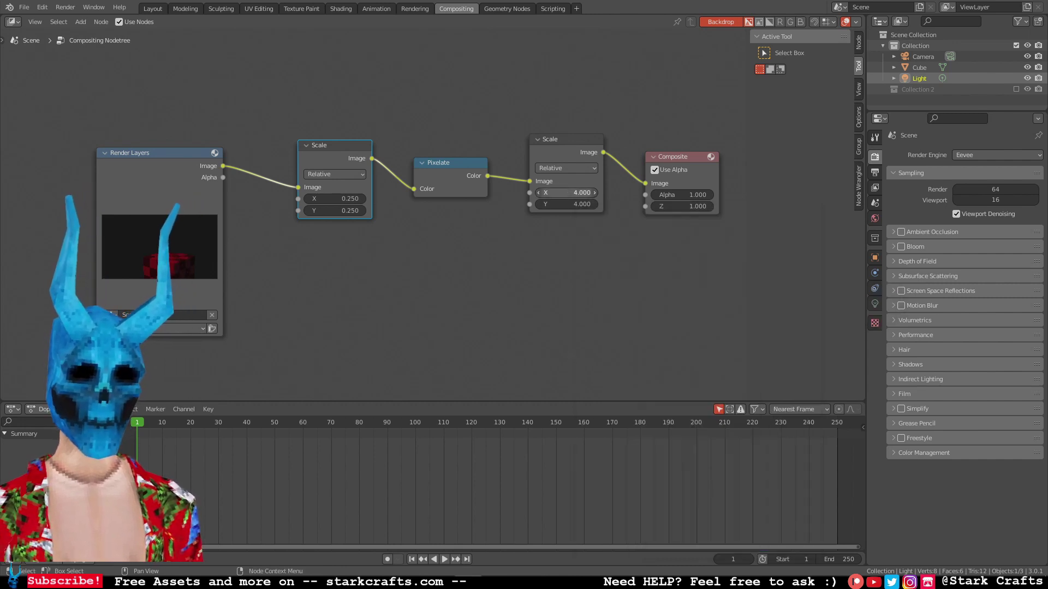
key(ctrl+v)
key(Return)
click(571, 203)
text(4.0)
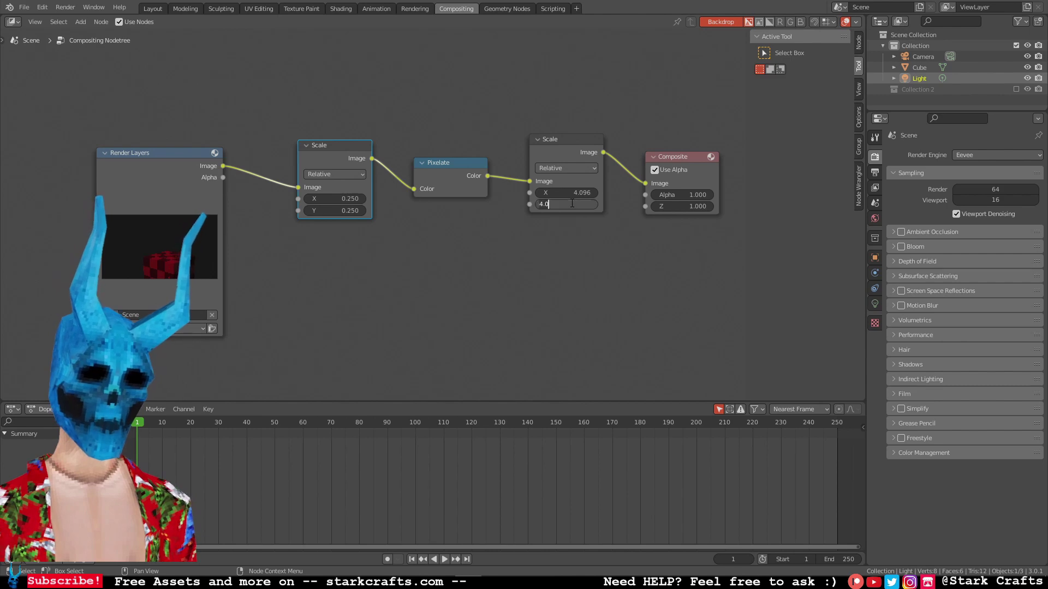
text(96)
key(Return)
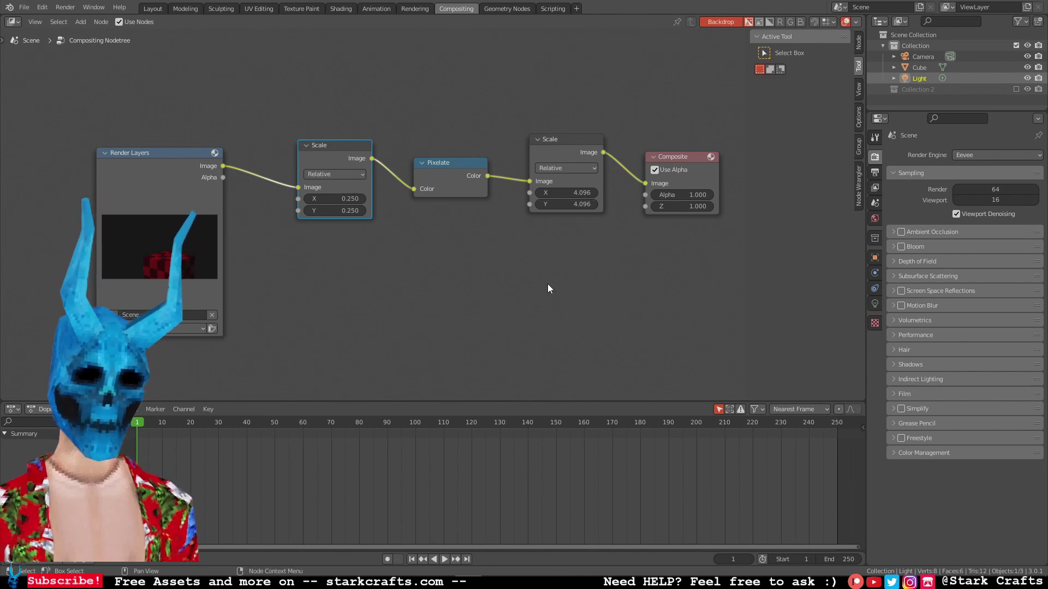
key(F12)
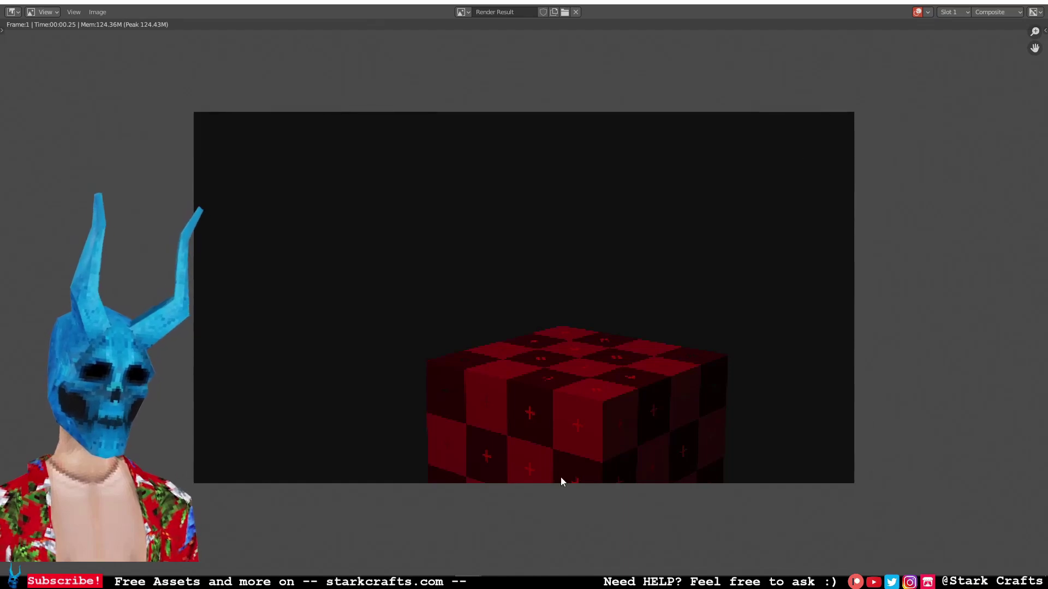
scroll(673, 372, up, 4)
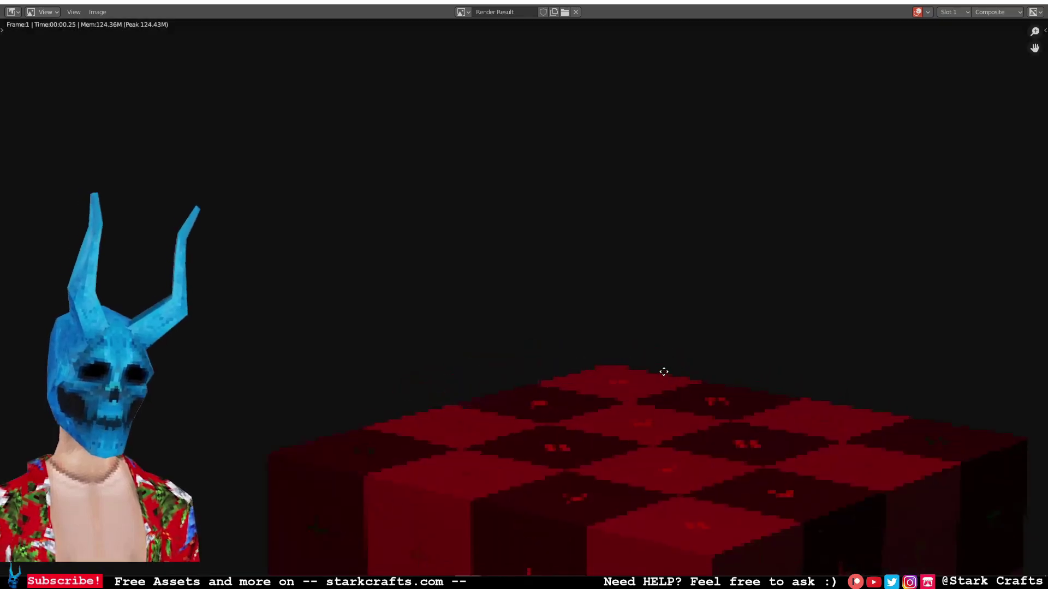
scroll(671, 278, up, 6)
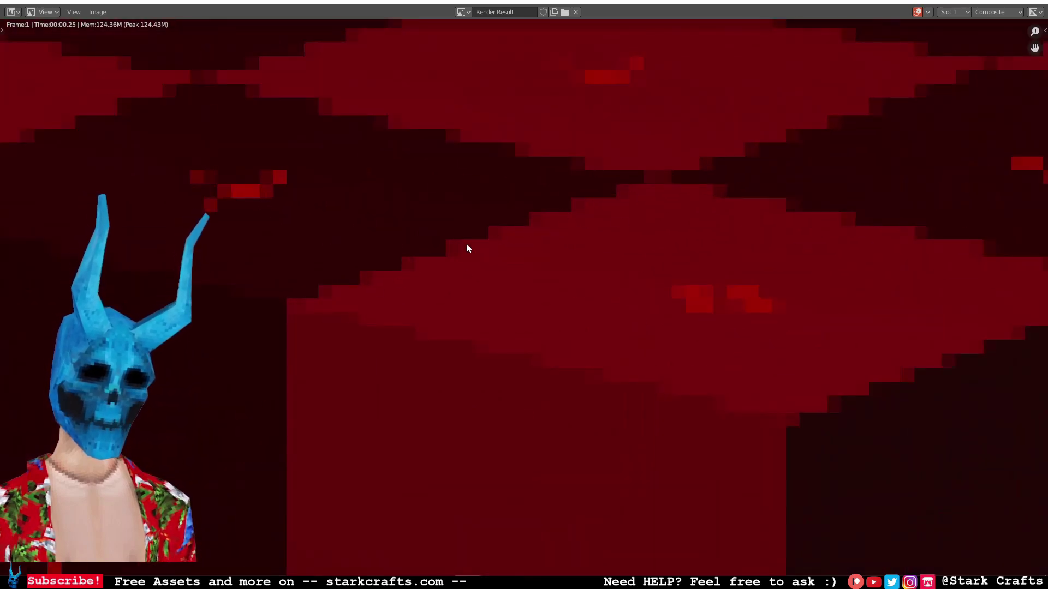
scroll(613, 244, down, 6)
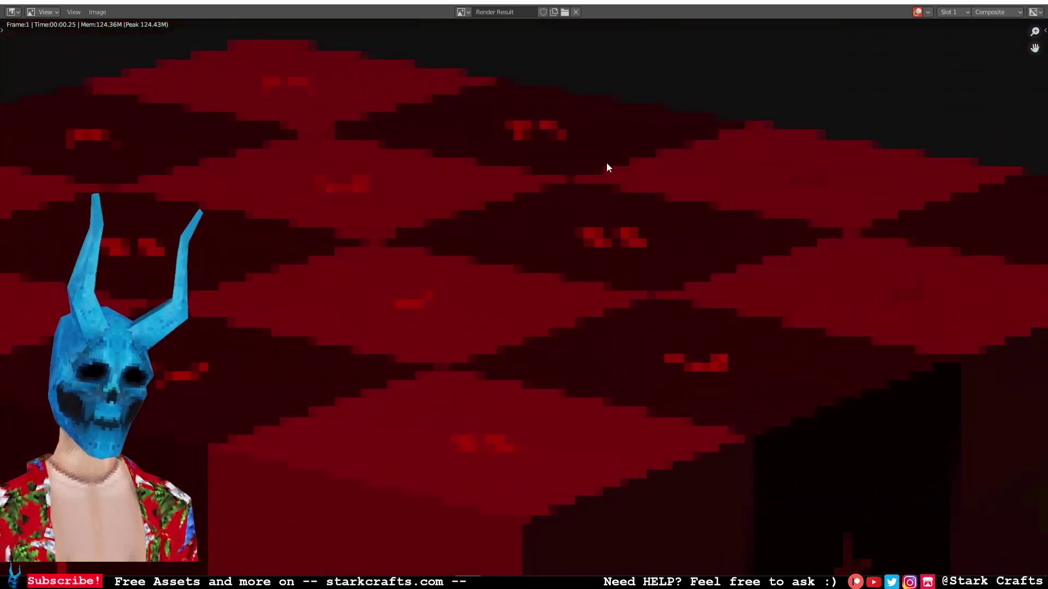
scroll(606, 169, up, 5)
middle_drag(534, 280, 635, 233)
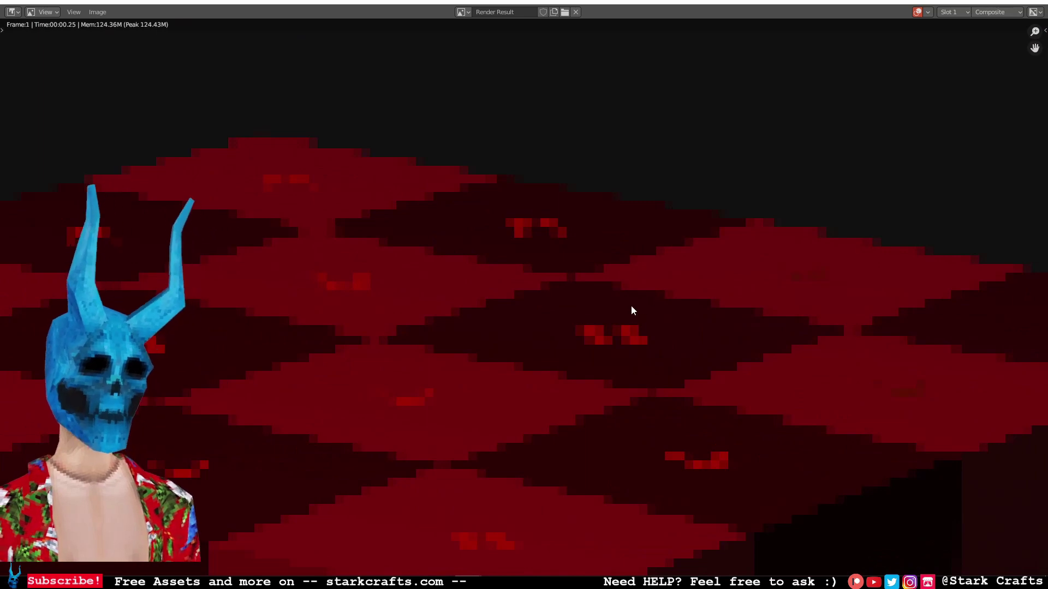
scroll(580, 242, down, 4)
scroll(779, 169, up, 4)
scroll(779, 169, down, 6)
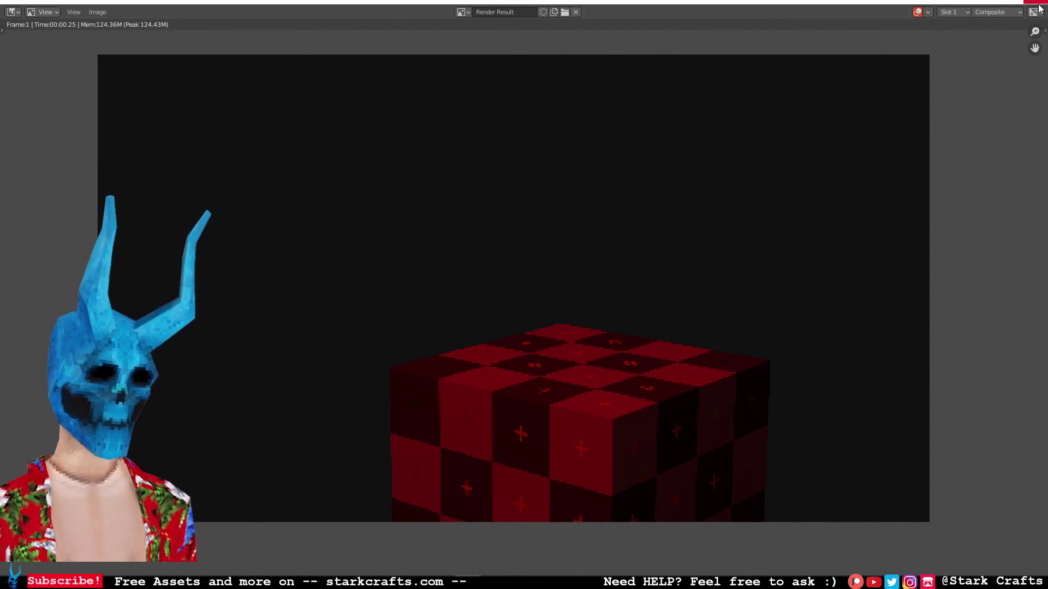
Expand the Film and Post Processing settings, then deselect the compositor nodes.
key(F11)
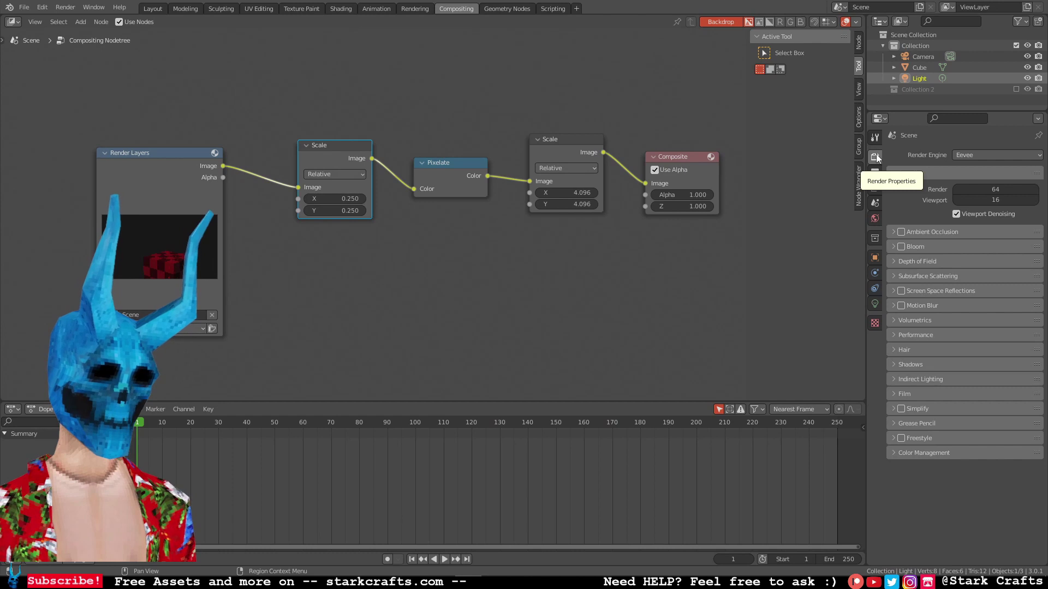
click(925, 395)
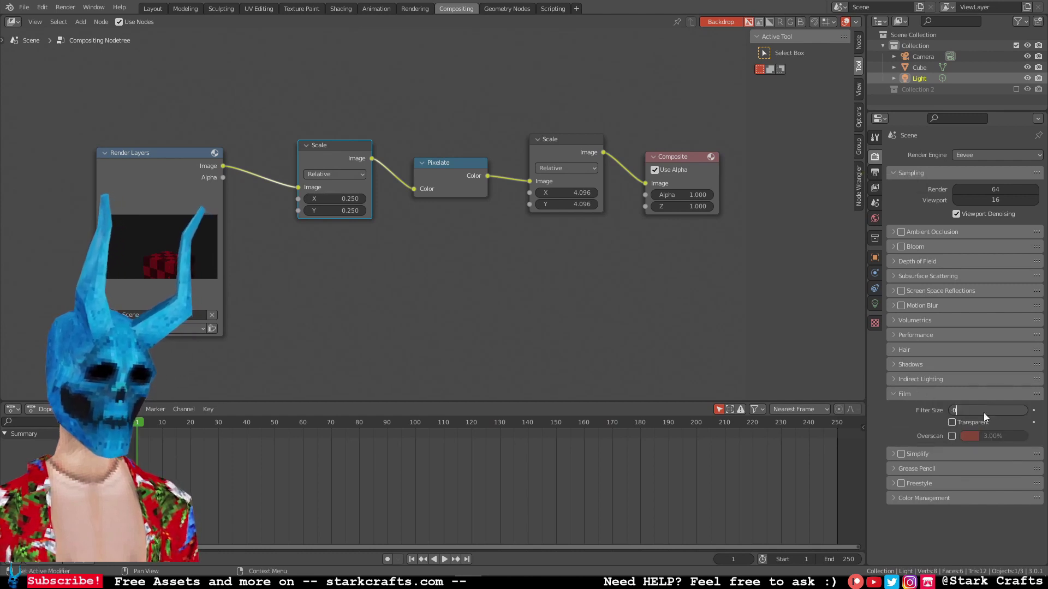
click(877, 175)
click(958, 507)
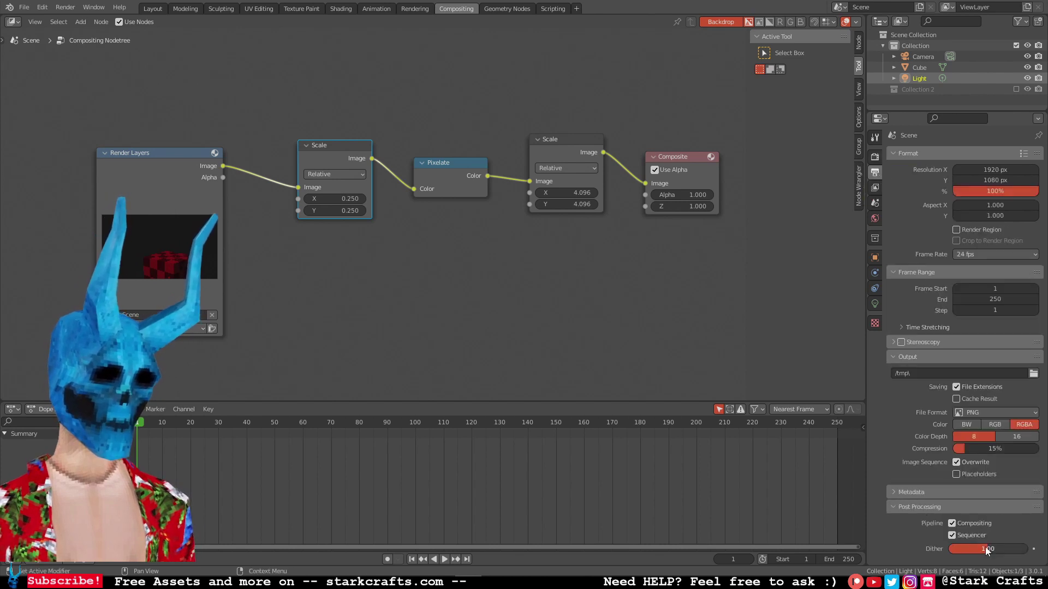
click(543, 264)
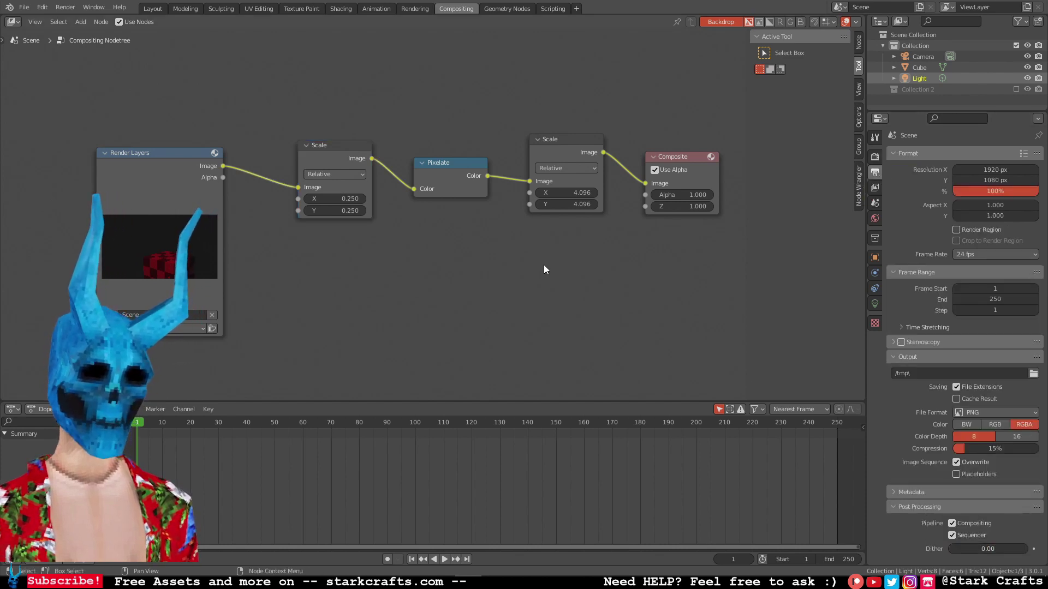
scroll(491, 264, down, 1)
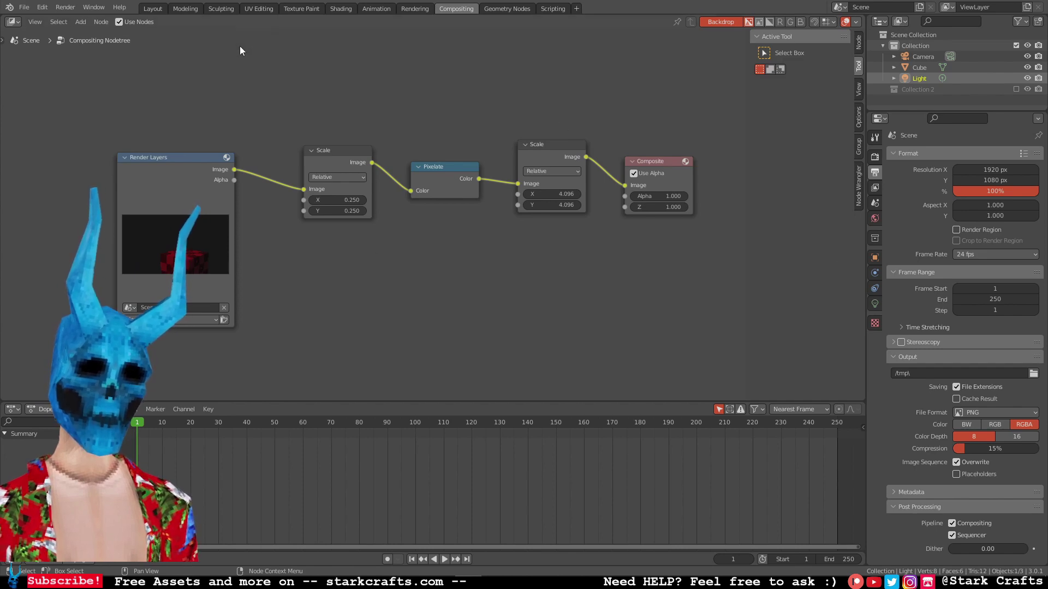
Render the frame via Render Image, zoom and pan over the pixel-block cube, then close it.
click(68, 7)
click(86, 19)
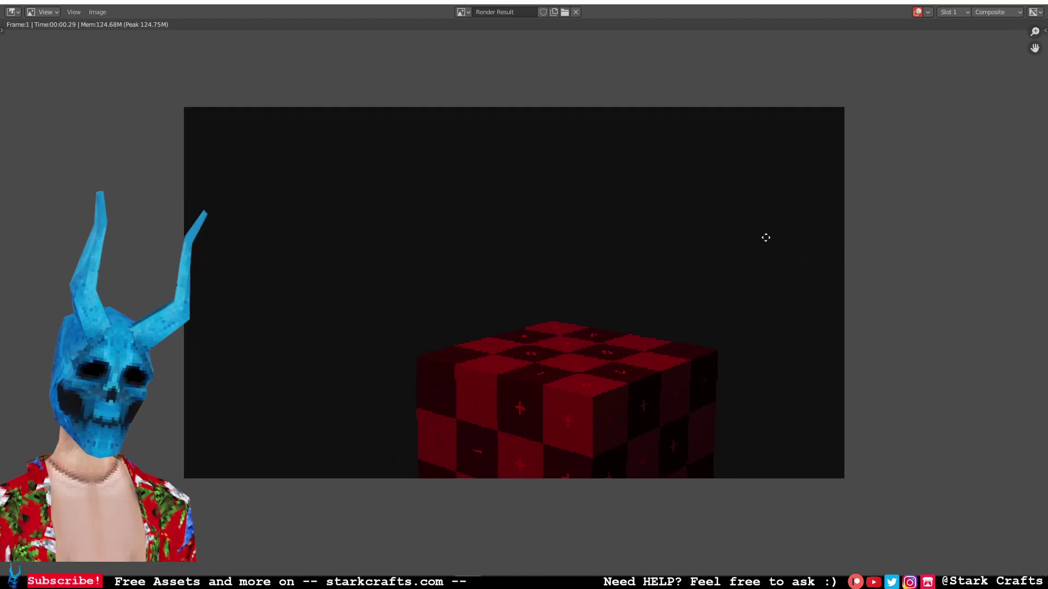
middle_drag(765, 238, 620, 344)
scroll(647, 311, up, 1)
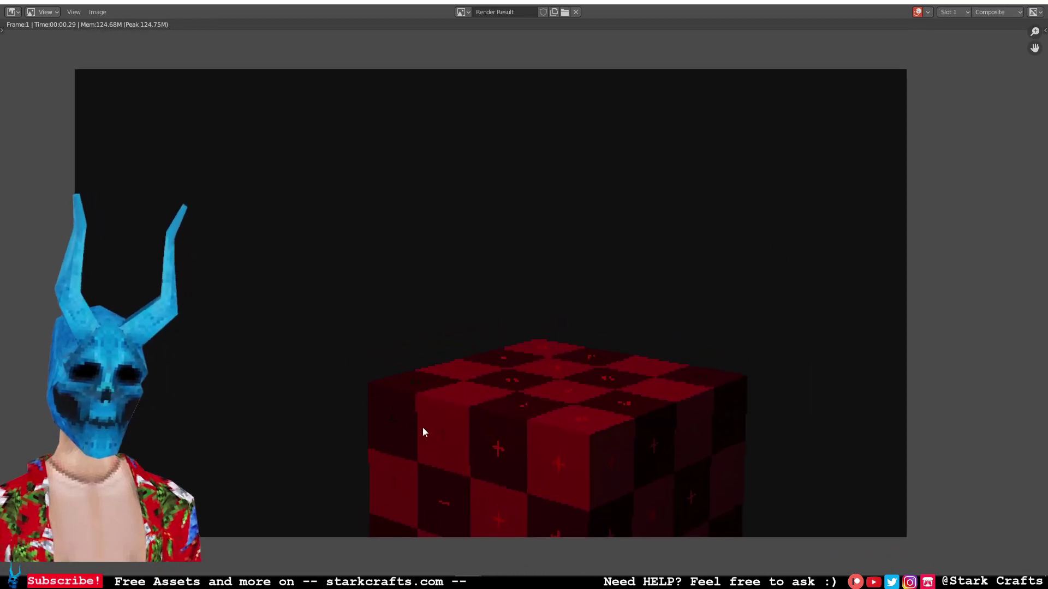
scroll(622, 419, up, 2)
middle_drag(627, 423, 564, 274)
scroll(597, 234, up, 2)
scroll(595, 230, down, 4)
scroll(587, 233, down, 1)
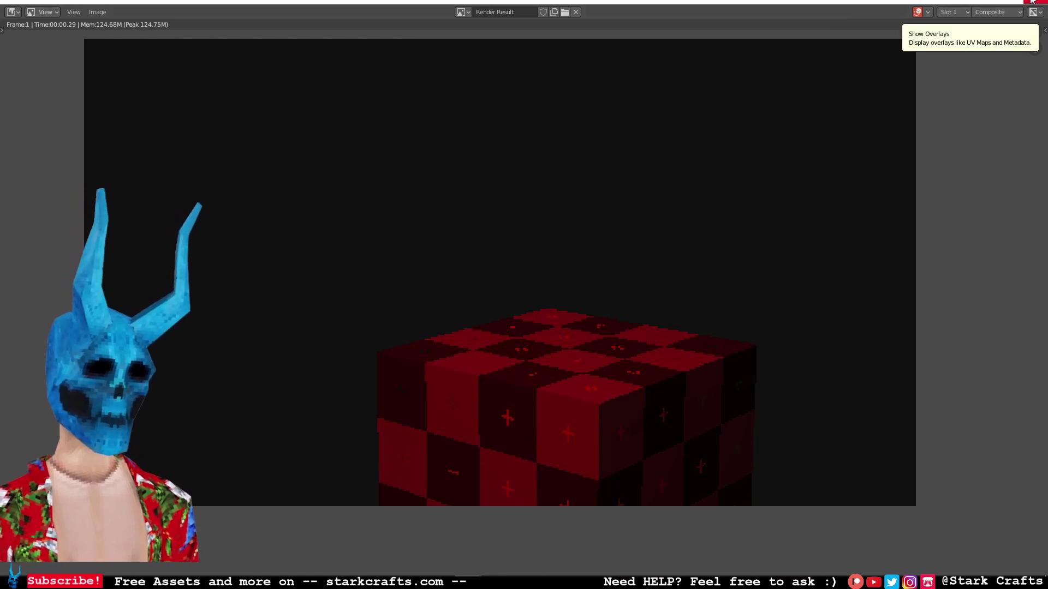
mouse_move(817, 167)
middle_down()
mouse_move(802, 187)
mouse_move(815, 160)
middle_up()
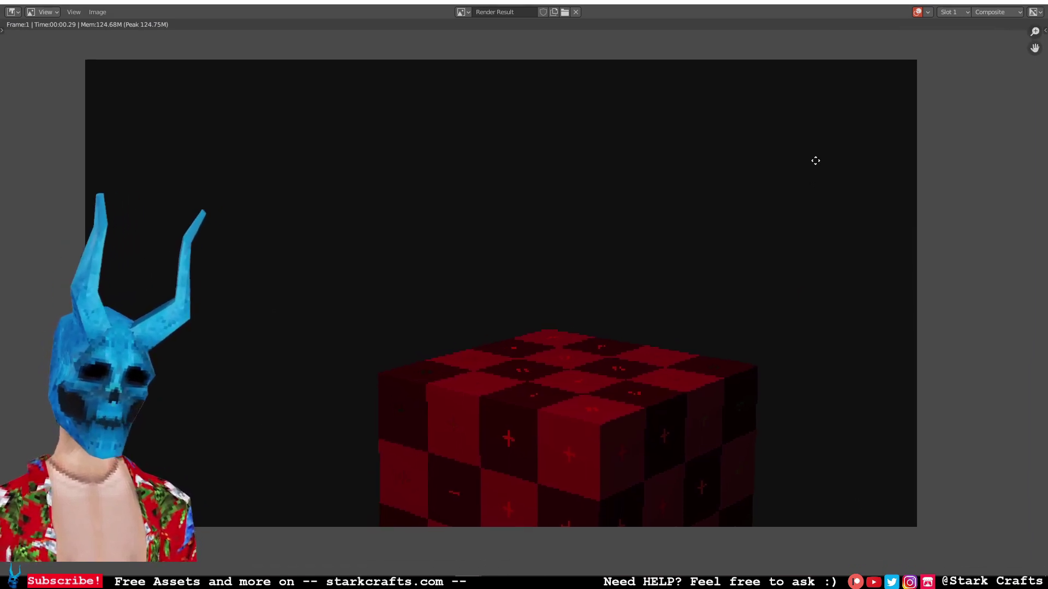
click(1039, 2)
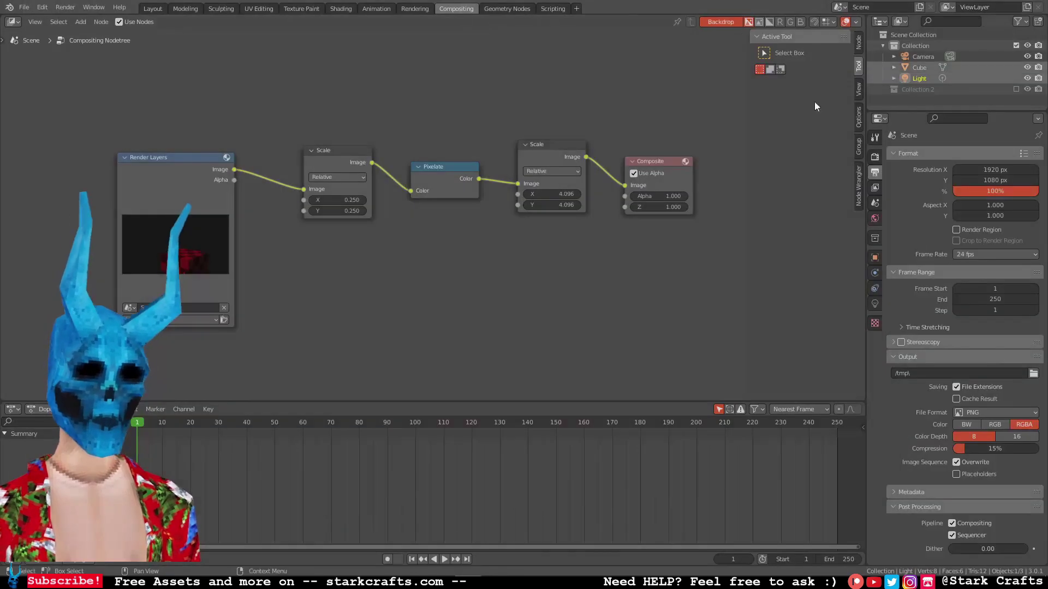
Return to the Layout view and enable Collection 2 to show the knight and flintlock sword.
click(152, 9)
middle_drag(572, 245, 796, 255)
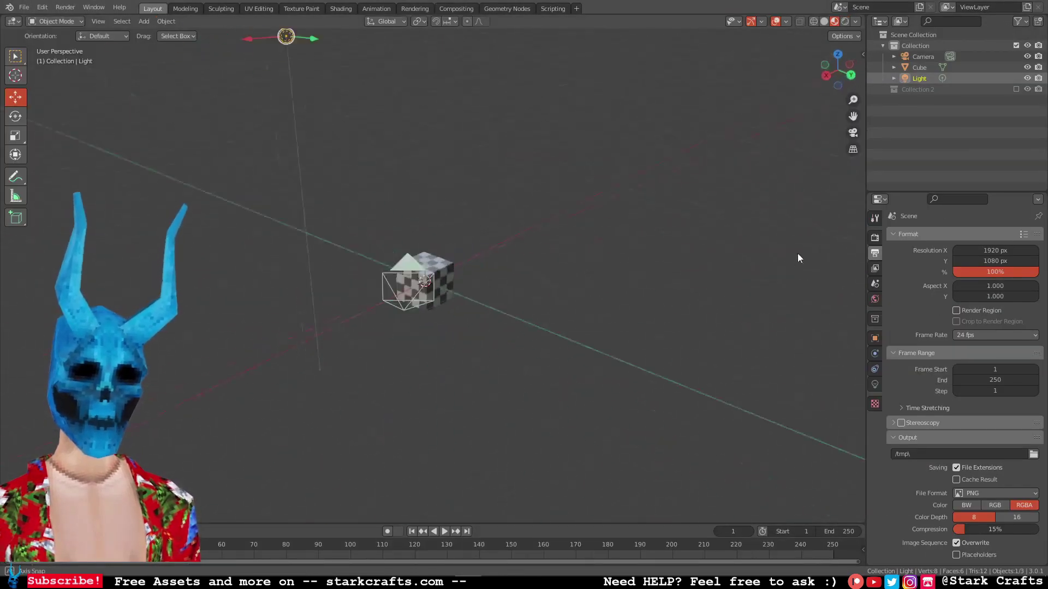
click(1016, 89)
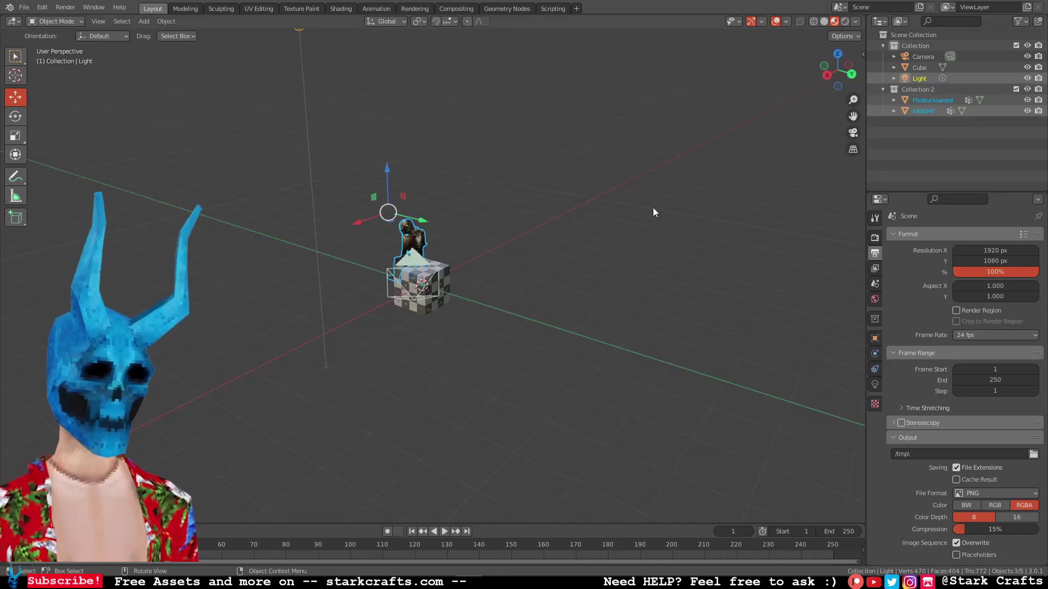
middle_drag(671, 204, 430, 203)
scroll(669, 286, up, 5)
Orbit around the knight seated on the checkered cube and deselect everything.
middle_drag(669, 287, 631, 243)
scroll(715, 244, up, 5)
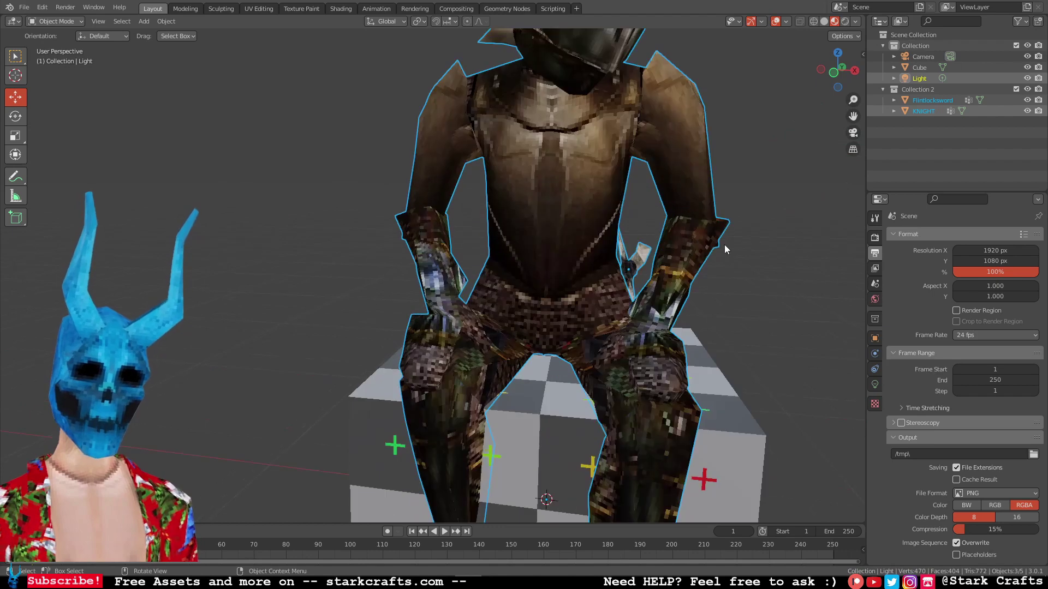
scroll(687, 259, down, 8)
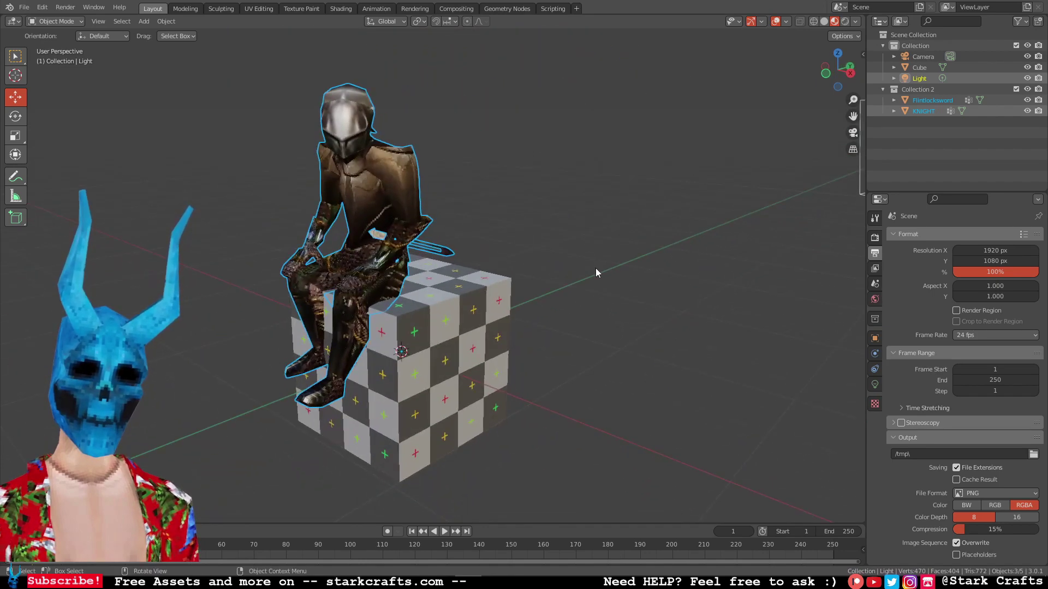
click(612, 261)
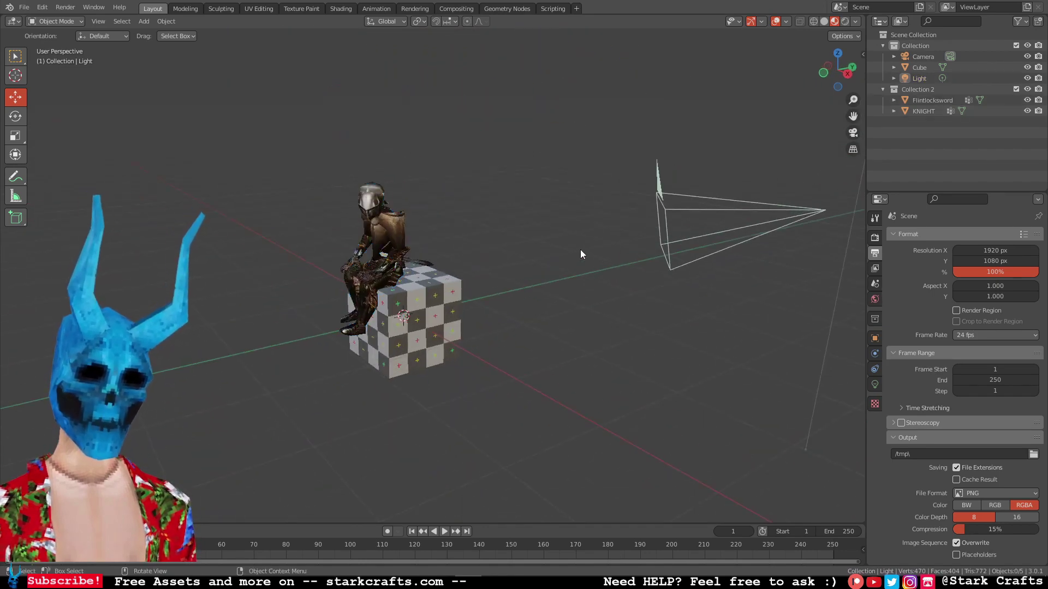
middle_drag(582, 250, 522, 260)
Render frame 1 with F12, then zoom and pan to inspect the dark red pixelated knight.
key(F12)
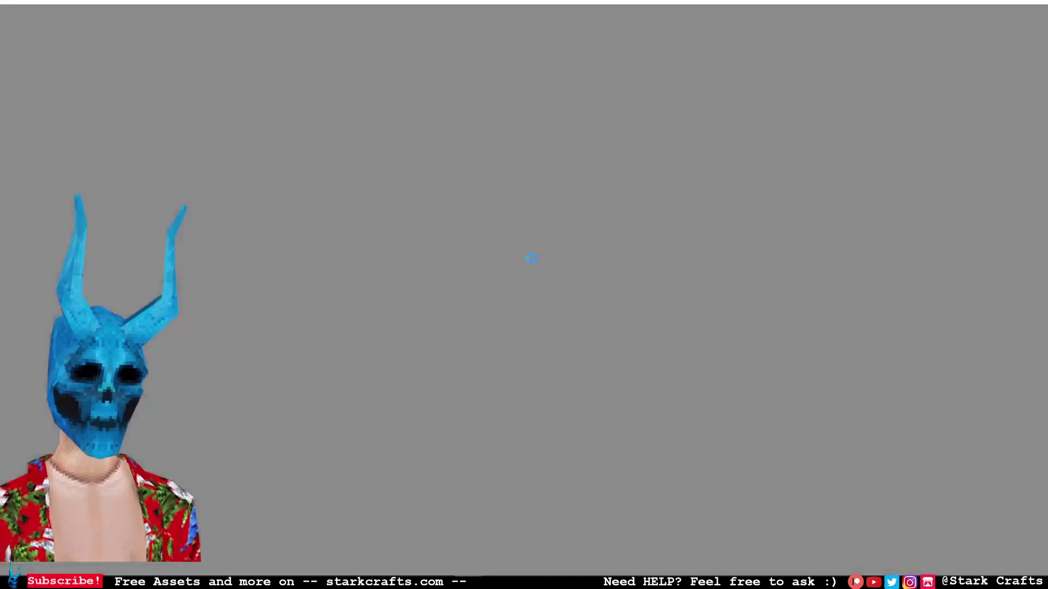
scroll(817, 321, down, 2)
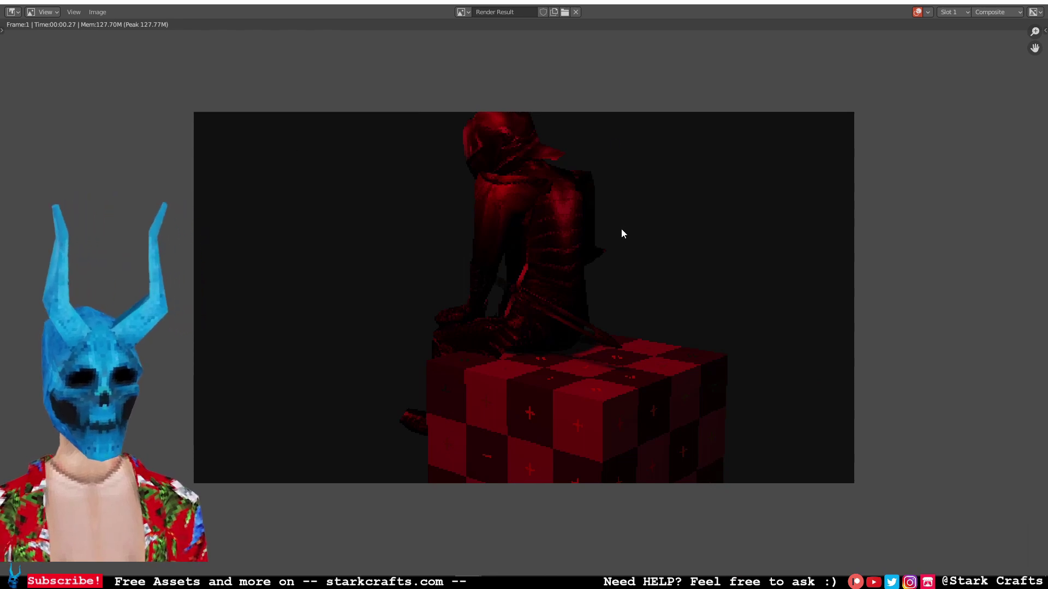
scroll(858, 278, up, 5)
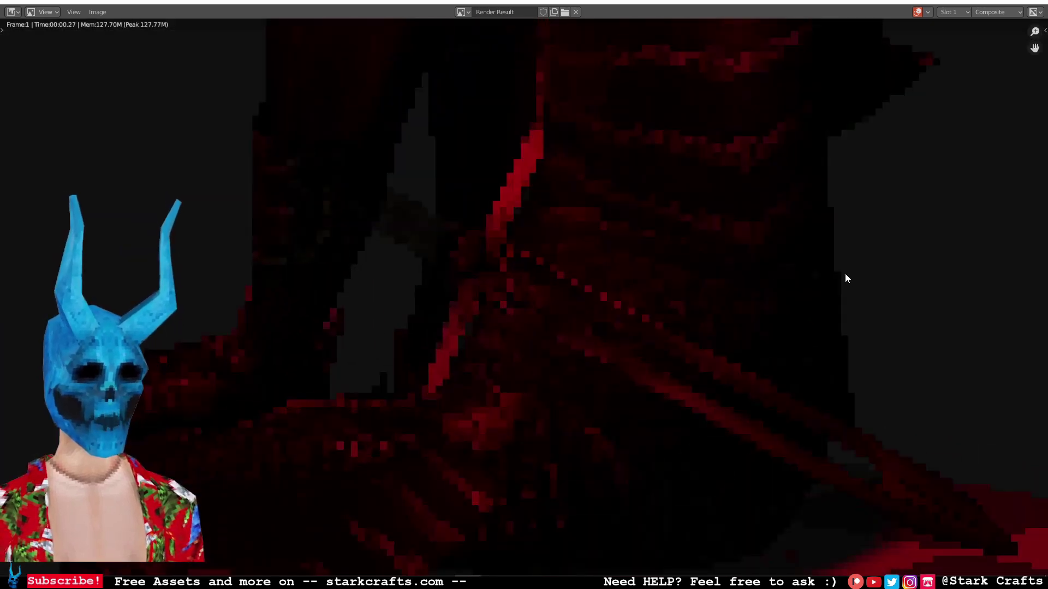
scroll(673, 262, down, 6)
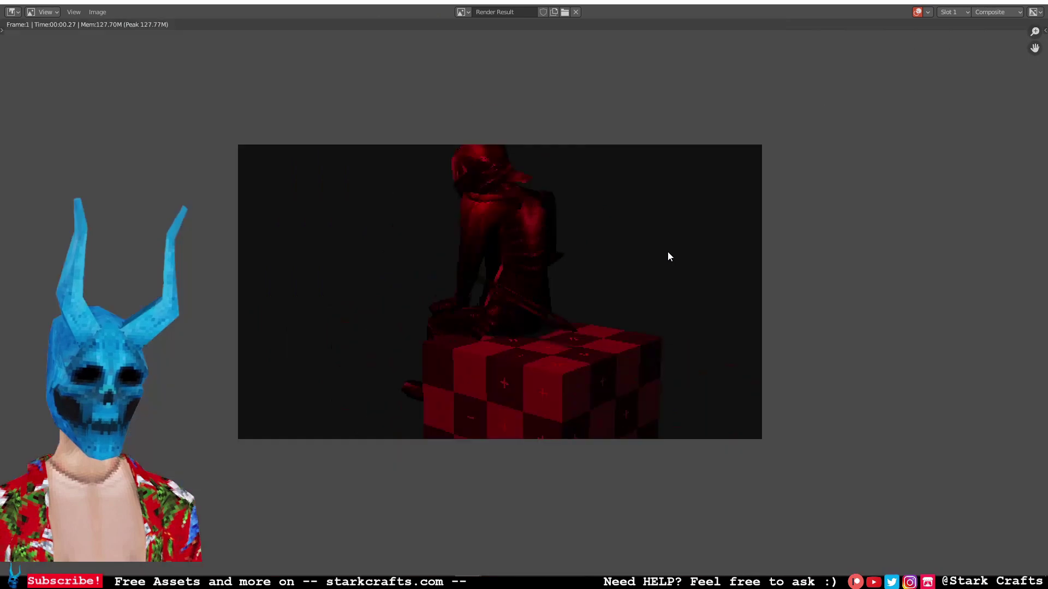
scroll(656, 262, up, 2)
middle_drag(648, 283, 653, 240)
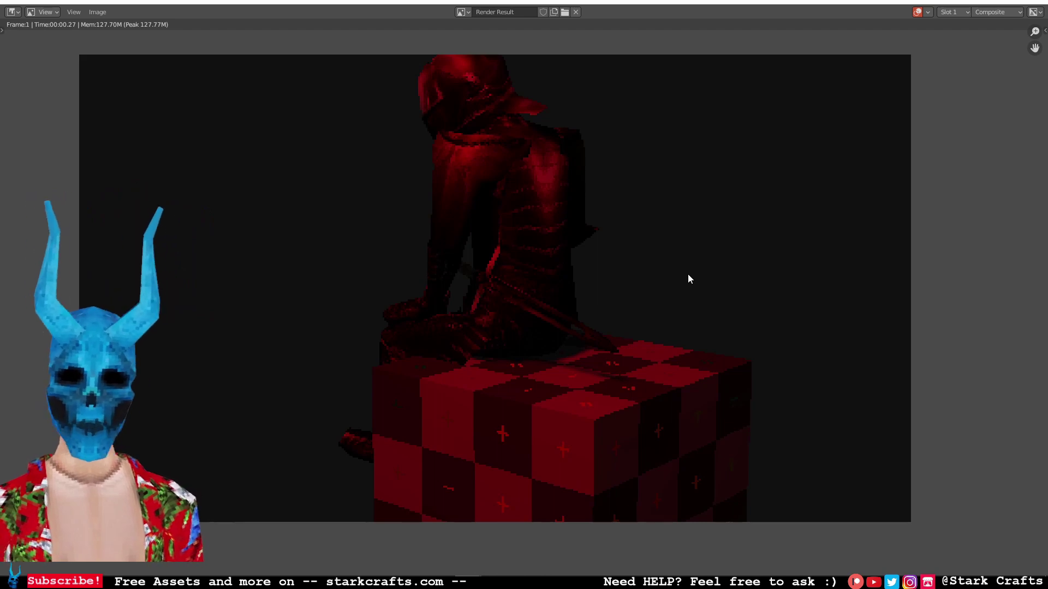
key(Escape)
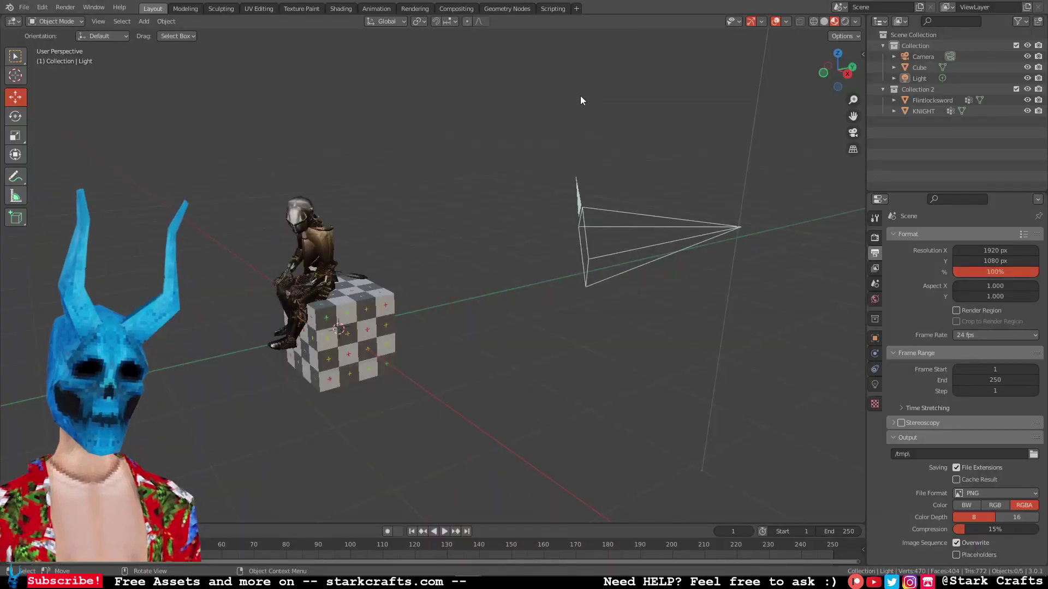
click(457, 9)
click(152, 8)
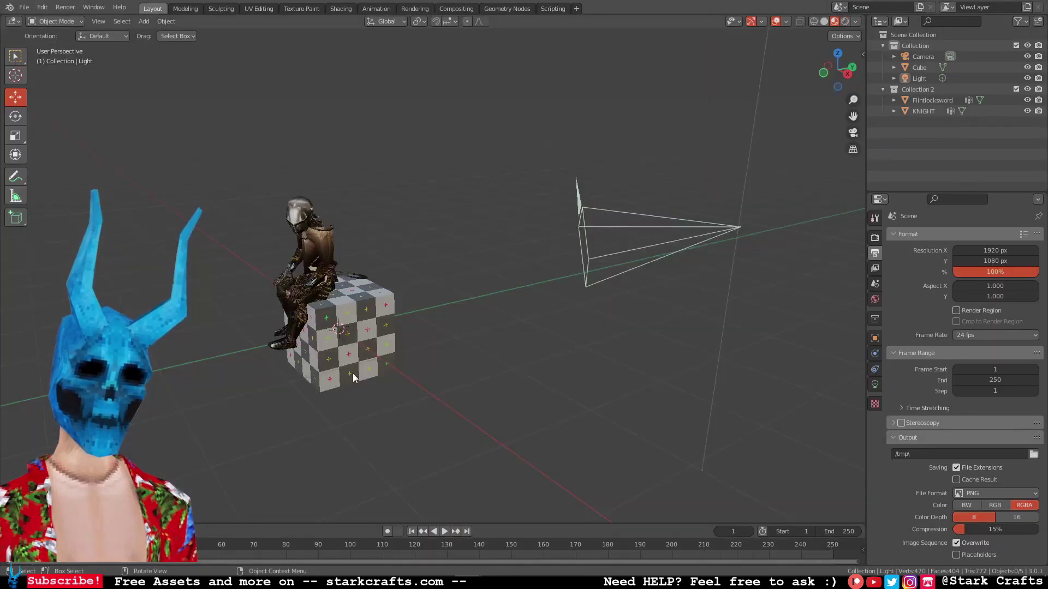
click(65, 7)
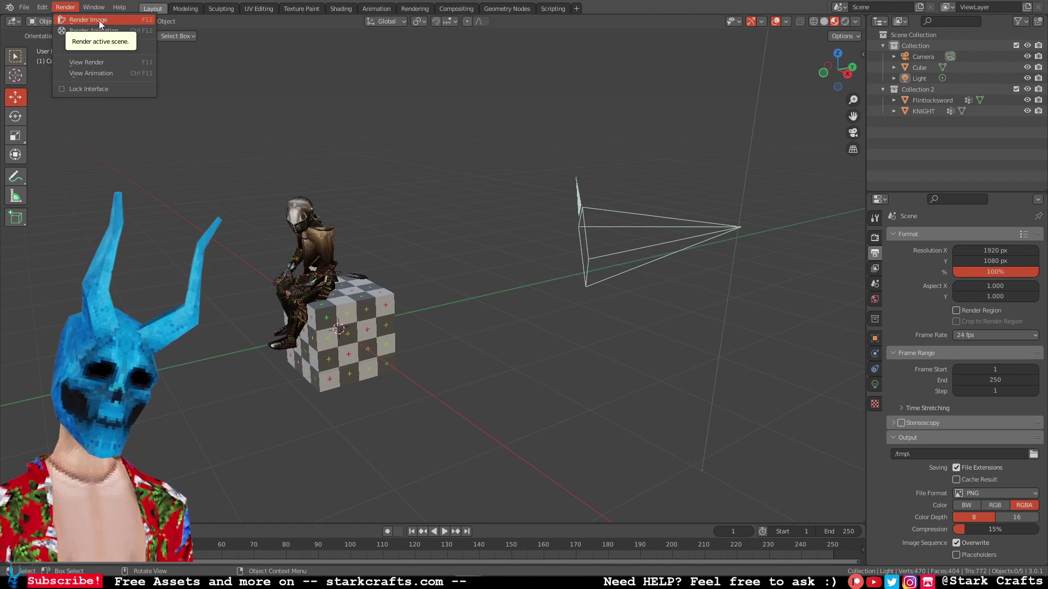
shift+middle_drag(449, 215, 611, 225)
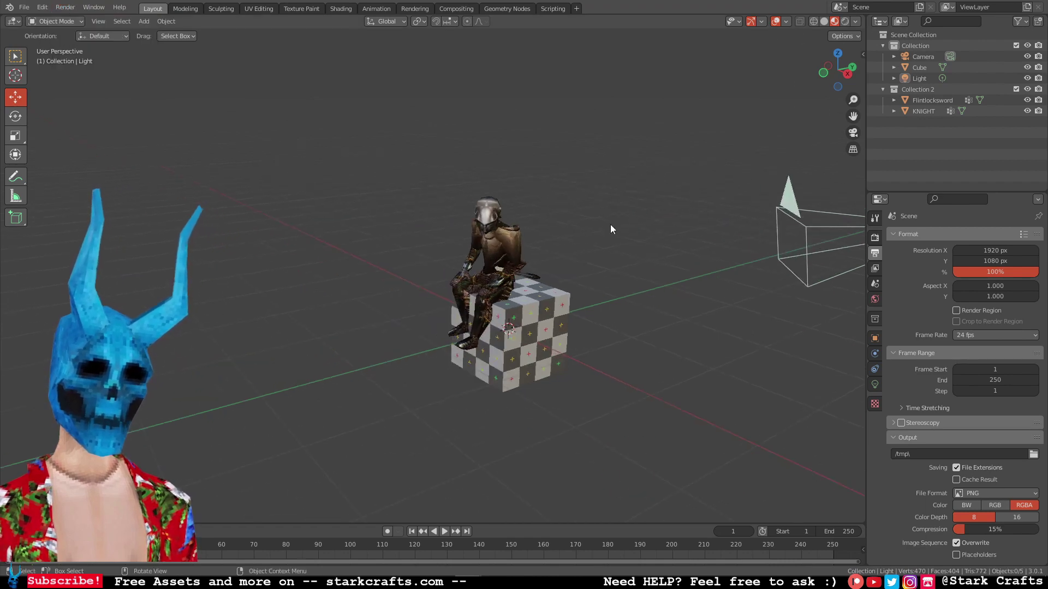
key(F12)
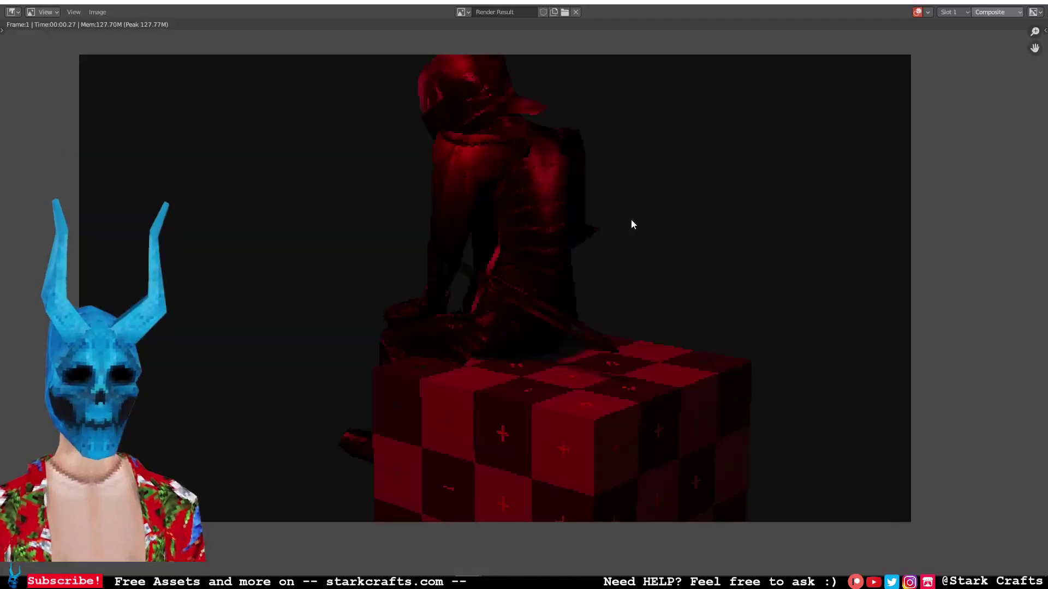